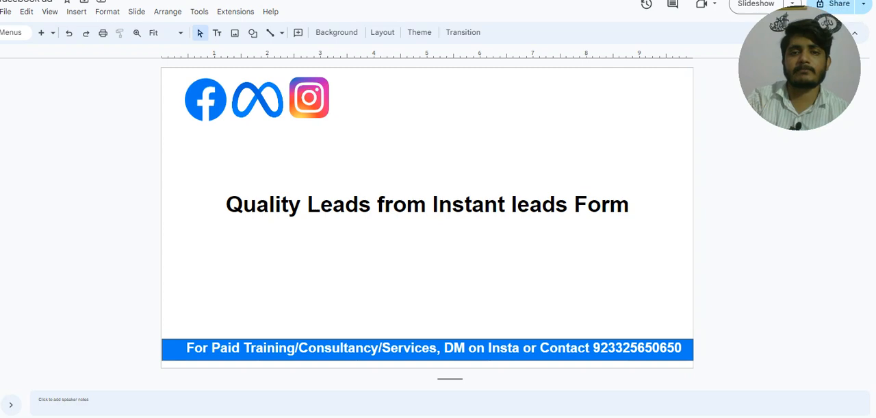
{"action": "key", "text": "Down"}
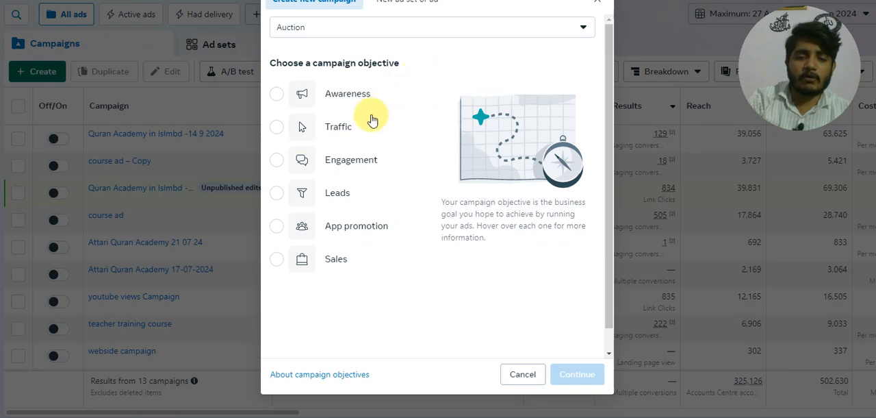
Step: Start a new auction campaign with the Leads objective, using the manual leads campaign setup
{"action": "left_click", "coordinate": [311, 197]}
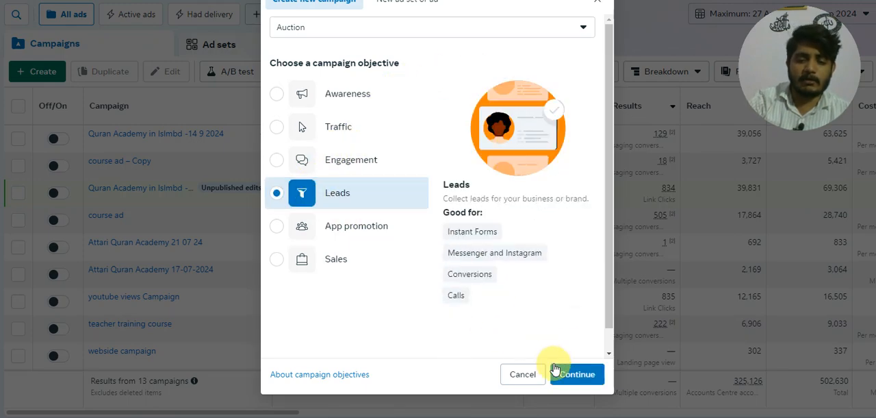
{"action": "left_click", "coordinate": [576, 374]}
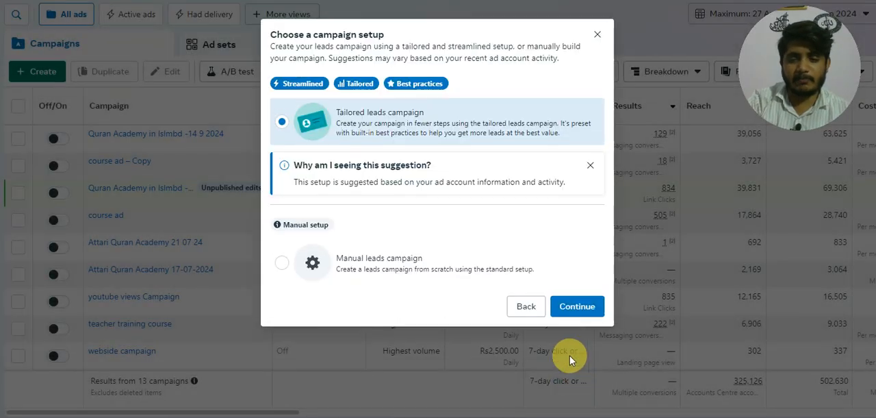
{"action": "left_click", "coordinate": [408, 271]}
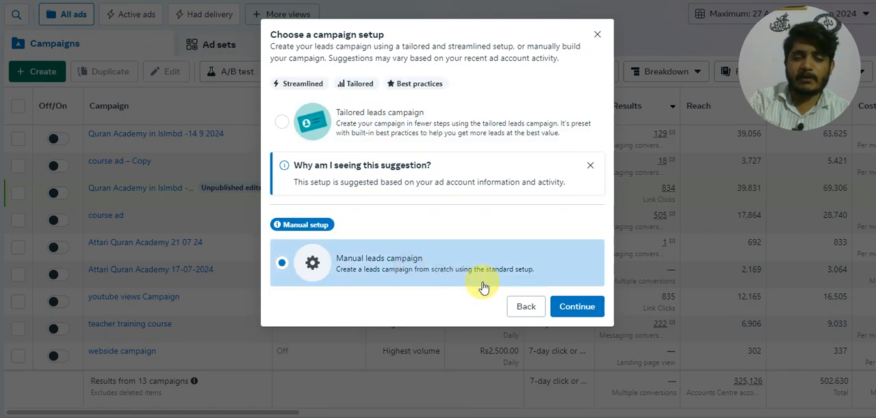
{"action": "left_click", "coordinate": [564, 306]}
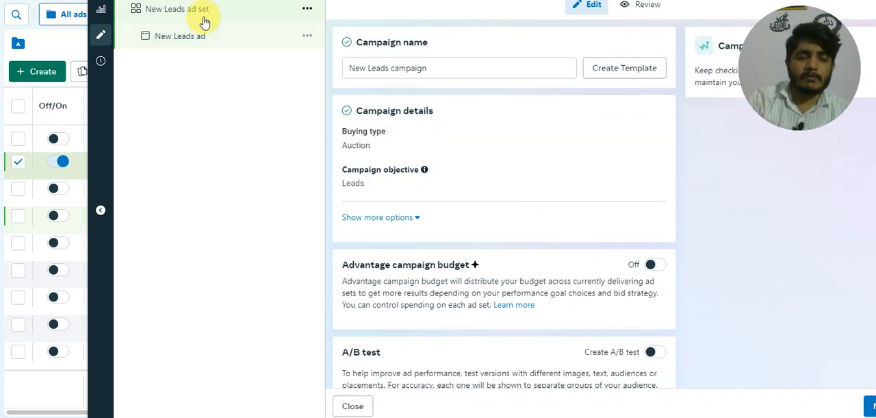
Step: Open the New Leads ad set and set its conversion location to Instant Forms
{"action": "left_click", "coordinate": [201, 14]}
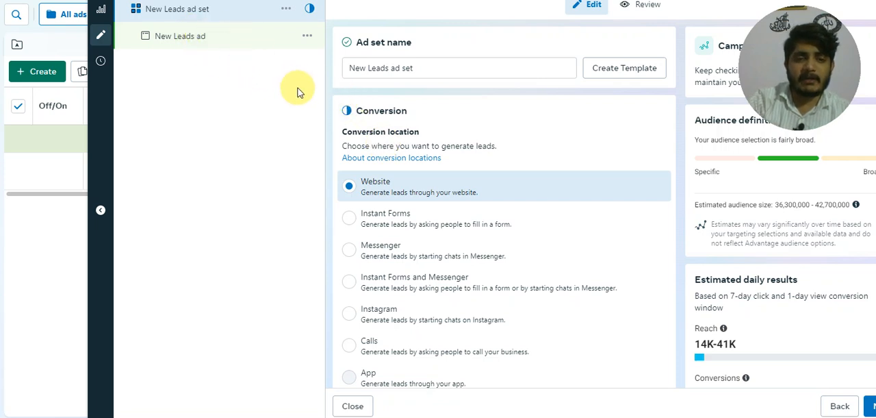
{"action": "scroll", "coordinate": [346, 140], "scroll_direction": "down", "scroll_amount": 1}
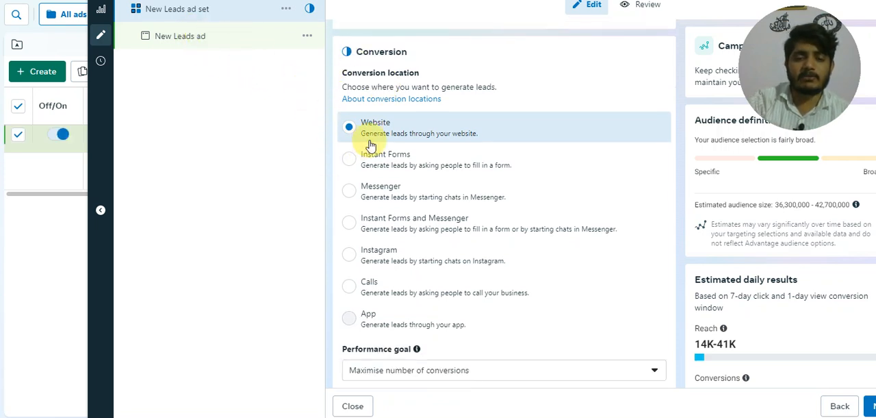
{"action": "left_click", "coordinate": [370, 145]}
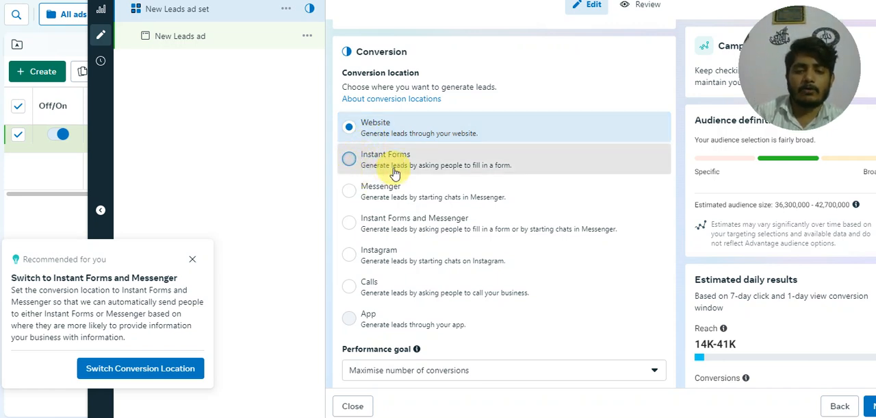
{"action": "left_click", "coordinate": [349, 159]}
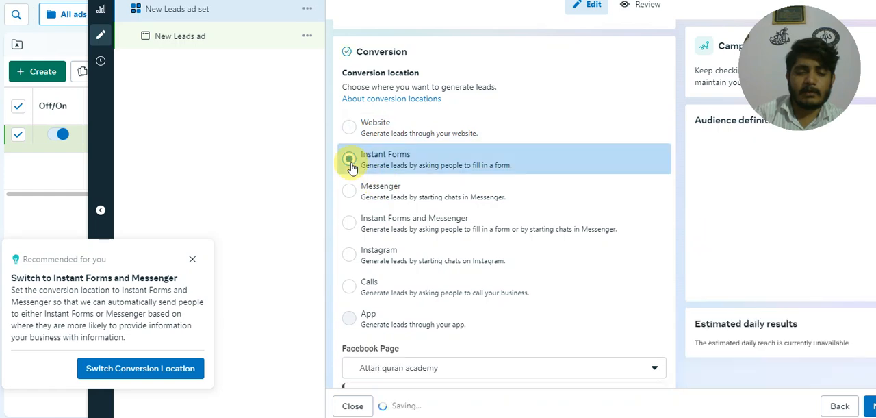
Step: Switch the ad set's audience from Advantage+ audience to the original audience options
{"action": "scroll", "coordinate": [349, 166], "scroll_direction": "down", "scroll_amount": 4}
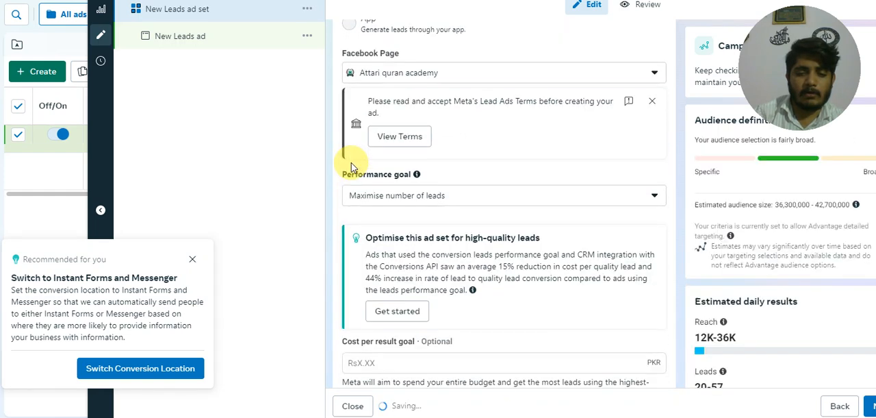
{"action": "scroll", "coordinate": [351, 166], "scroll_direction": "down", "scroll_amount": 1}
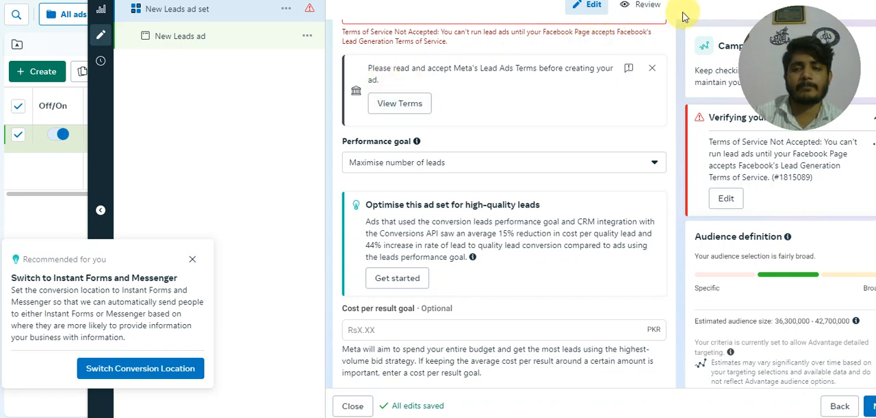
{"action": "scroll", "coordinate": [654, 55], "scroll_direction": "down", "scroll_amount": 2}
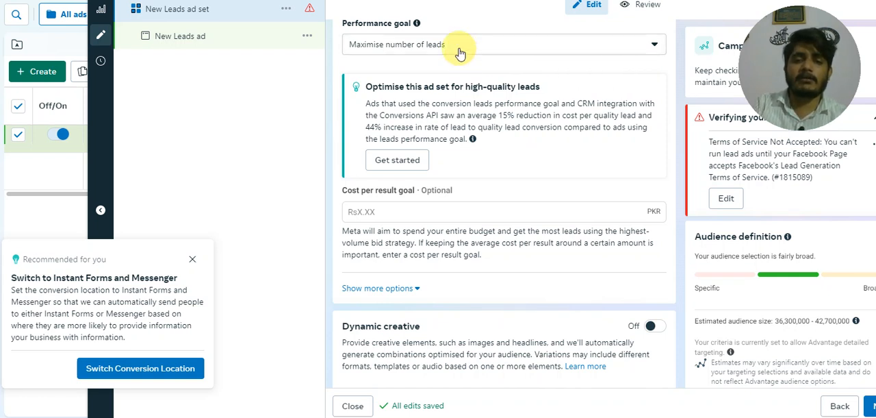
{"action": "scroll", "coordinate": [401, 120], "scroll_direction": "down", "scroll_amount": 2}
{"action": "scroll", "coordinate": [402, 121], "scroll_direction": "down", "scroll_amount": 3}
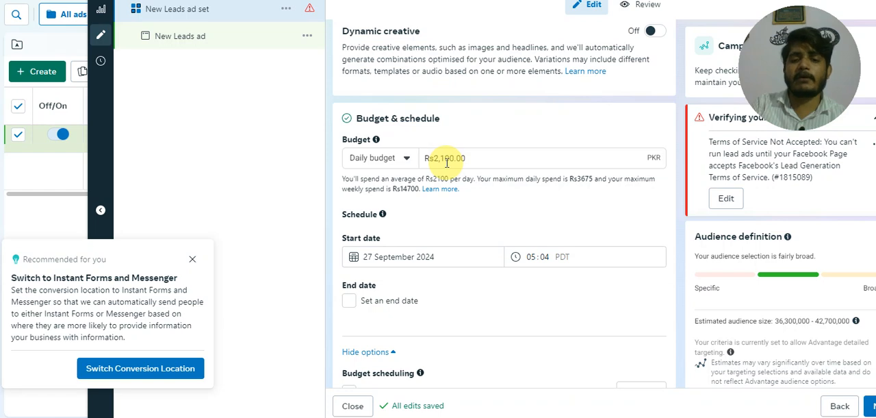
{"action": "scroll", "coordinate": [447, 162], "scroll_direction": "down", "scroll_amount": 5}
{"action": "scroll", "coordinate": [446, 162], "scroll_direction": "down", "scroll_amount": 4}
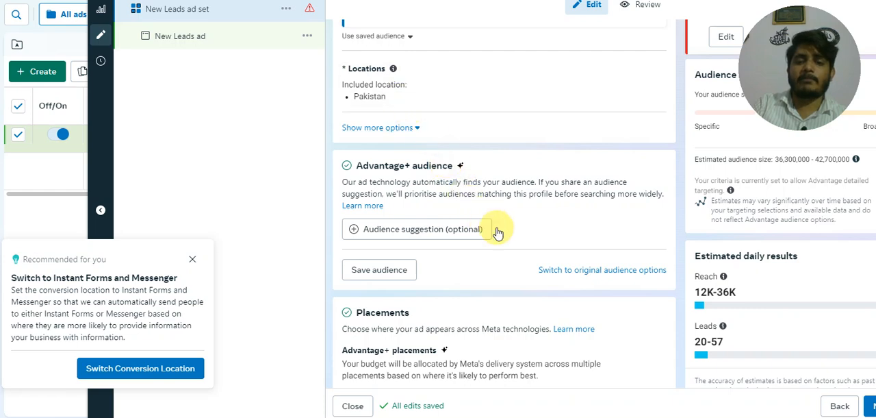
{"action": "left_click", "coordinate": [556, 269]}
{"action": "left_click", "coordinate": [466, 208]}
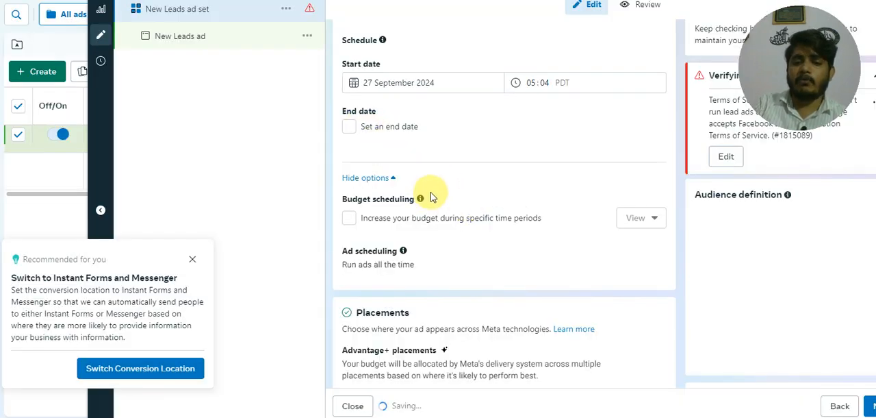
Step: Open the languages and detailed targeting settings of the ad set's audience for editing
{"action": "scroll", "coordinate": [411, 192], "scroll_direction": "down", "scroll_amount": 3}
{"action": "scroll", "coordinate": [427, 185], "scroll_direction": "down", "scroll_amount": 3}
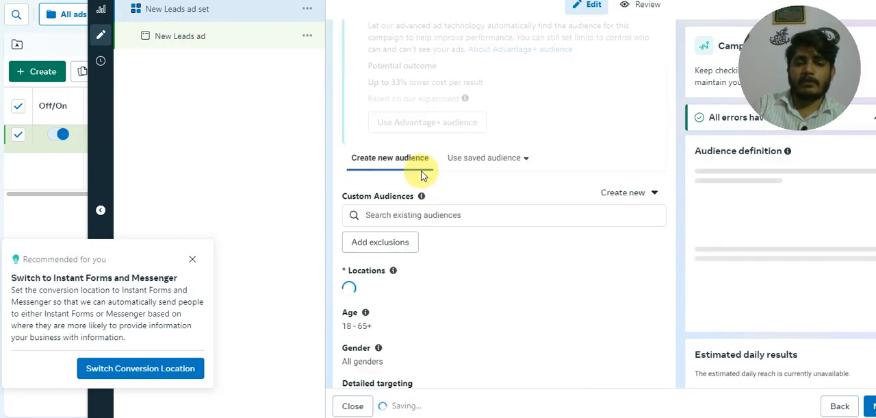
{"action": "scroll", "coordinate": [424, 170], "scroll_direction": "down", "scroll_amount": 2}
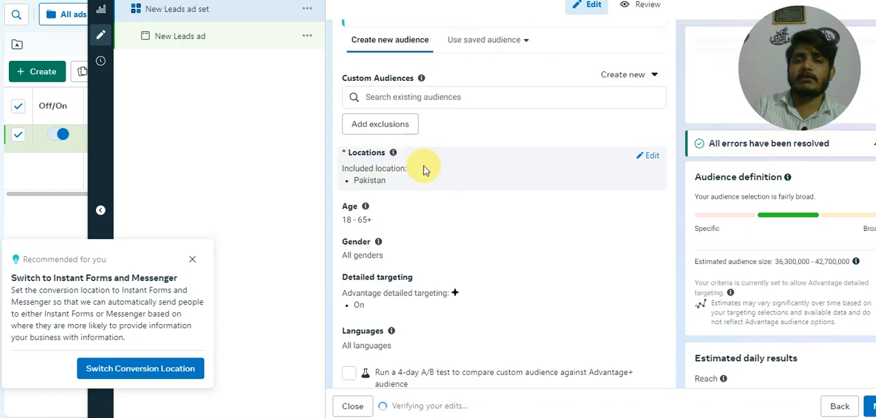
{"action": "scroll", "coordinate": [445, 166], "scroll_direction": "down", "scroll_amount": 2}
{"action": "scroll", "coordinate": [445, 166], "scroll_direction": "down", "scroll_amount": 2}
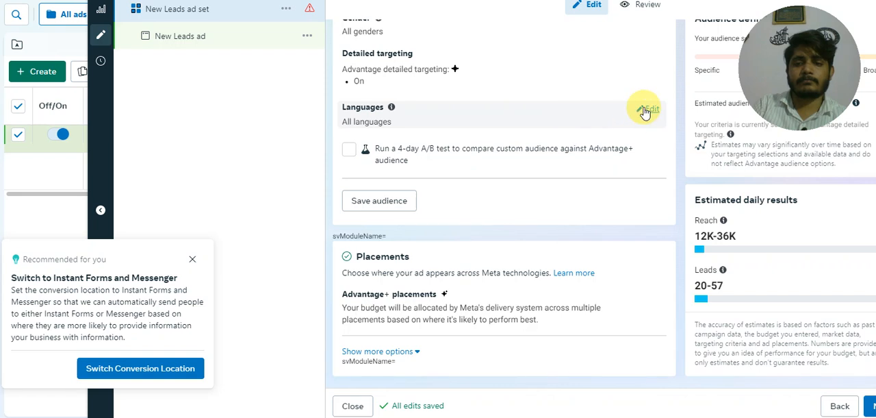
{"action": "left_click", "coordinate": [646, 110]}
{"action": "left_click", "coordinate": [647, 56]}
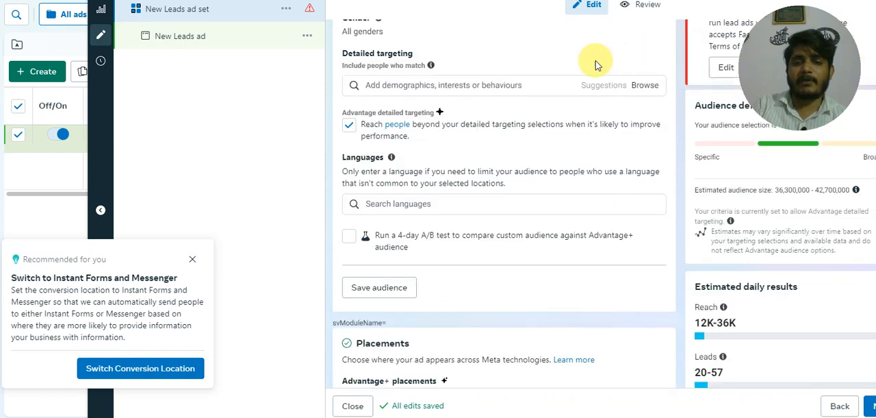
Step: Browse the detailed targeting categories and turn off Advantage detailed targeting for the audience
{"action": "left_click", "coordinate": [529, 85]}
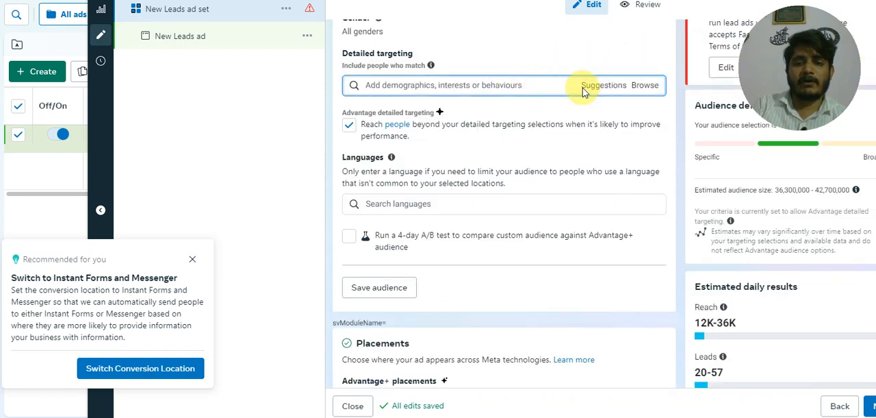
{"action": "left_click", "coordinate": [645, 85]}
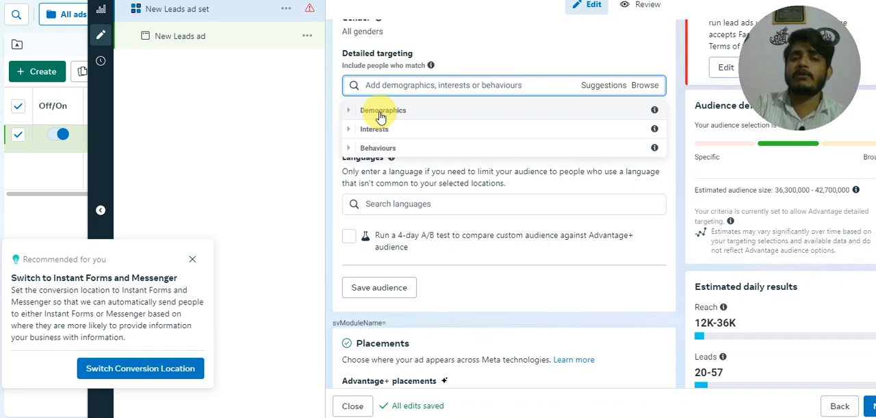
{"action": "left_click", "coordinate": [328, 103]}
{"action": "scroll", "coordinate": [353, 124], "scroll_direction": "down", "scroll_amount": 2}
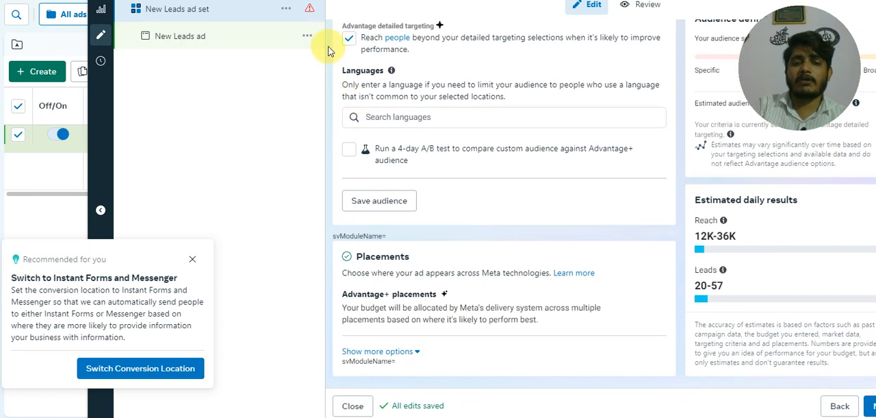
{"action": "left_click", "coordinate": [348, 40]}
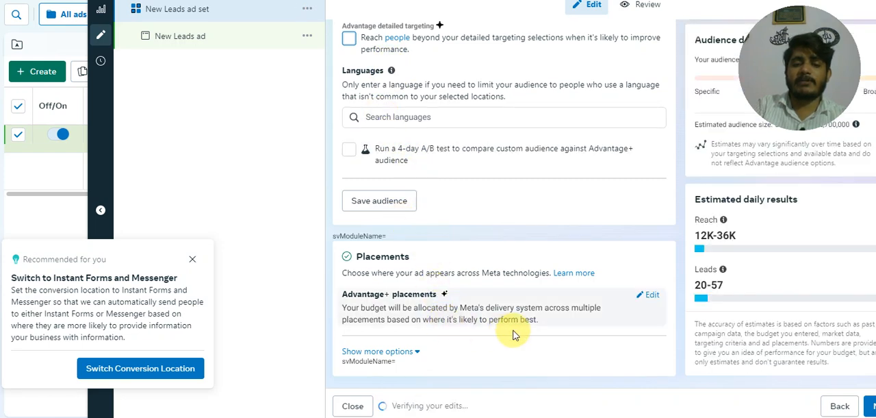
Step: Change the ad set to manual placements and exclude the Audience Network platform
{"action": "left_click", "coordinate": [648, 295]}
{"action": "scroll", "coordinate": [421, 296], "scroll_direction": "down", "scroll_amount": 1}
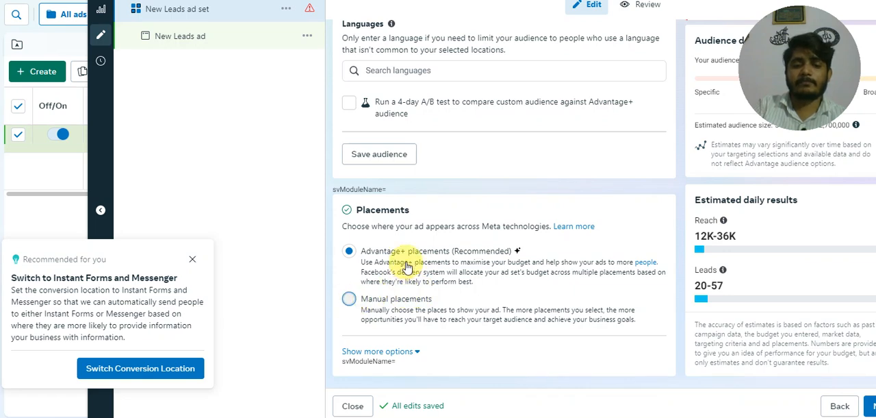
{"action": "left_click", "coordinate": [397, 300]}
{"action": "scroll", "coordinate": [405, 260], "scroll_direction": "down", "scroll_amount": 4}
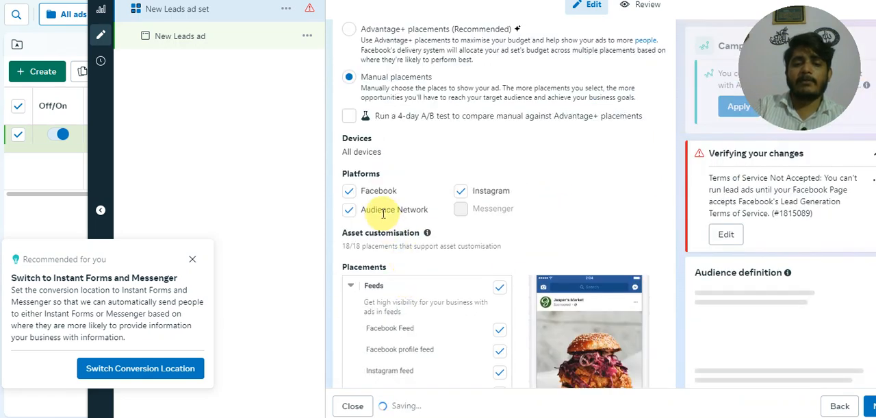
{"action": "left_click", "coordinate": [350, 212]}
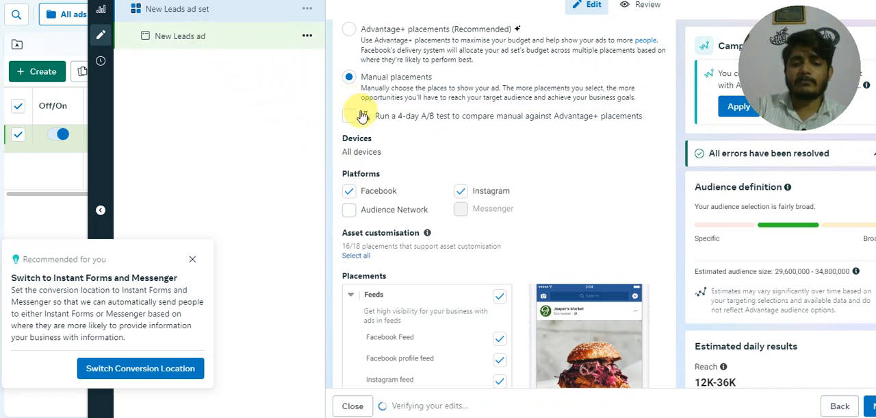
Step: Open the New Leads ad and examine its identity, ad setup, creative and call-to-action settings
{"action": "scroll", "coordinate": [393, 171], "scroll_direction": "down", "scroll_amount": 3}
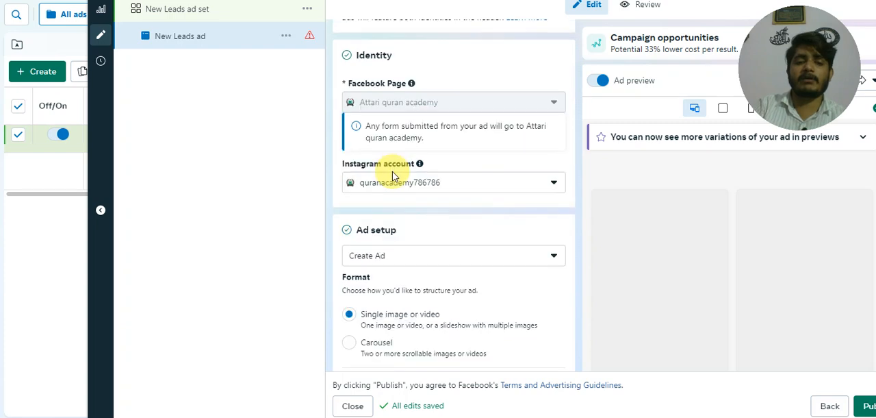
{"action": "scroll", "coordinate": [394, 154], "scroll_direction": "up", "scroll_amount": 1}
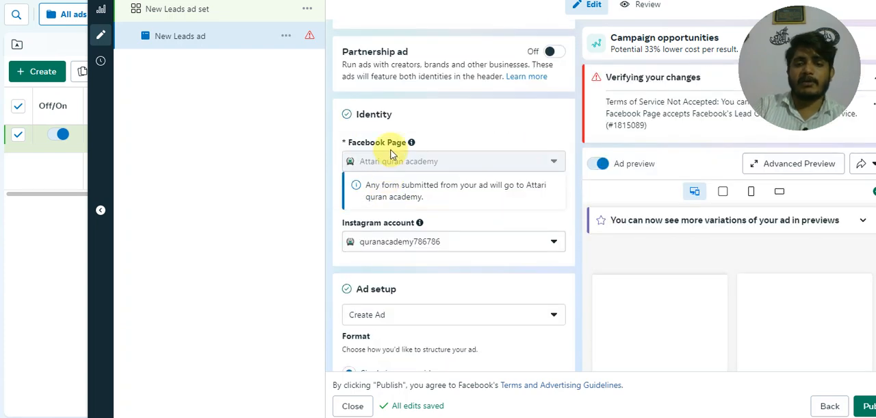
{"action": "scroll", "coordinate": [393, 154], "scroll_direction": "down", "scroll_amount": 4}
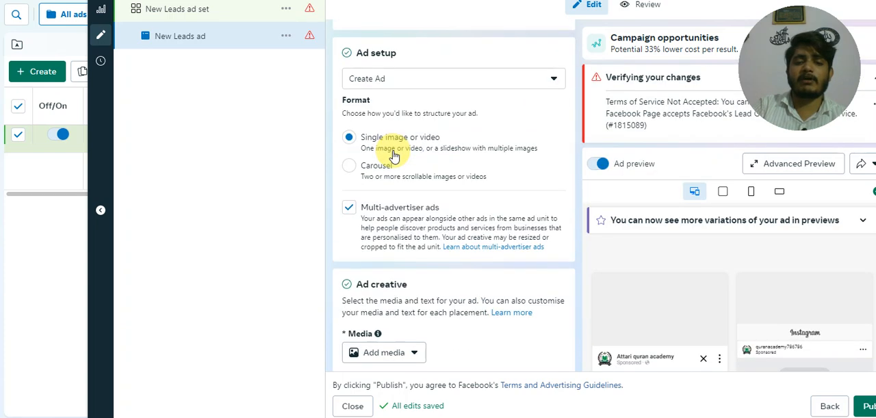
{"action": "scroll", "coordinate": [394, 205], "scroll_direction": "down", "scroll_amount": 2}
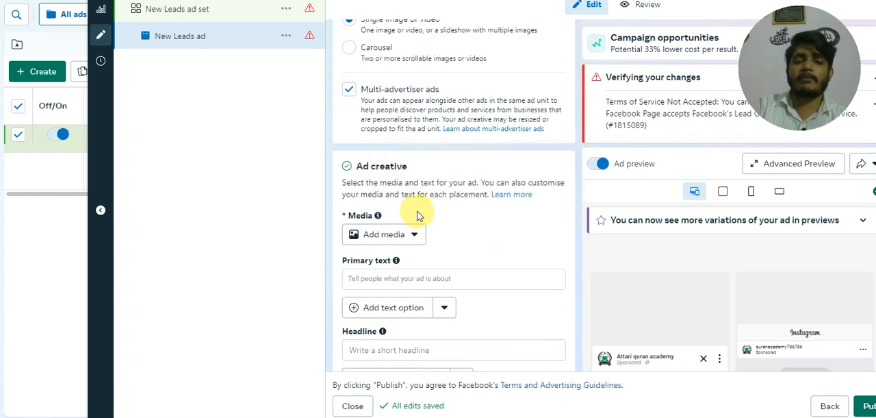
{"action": "scroll", "coordinate": [422, 220], "scroll_direction": "up", "scroll_amount": 1}
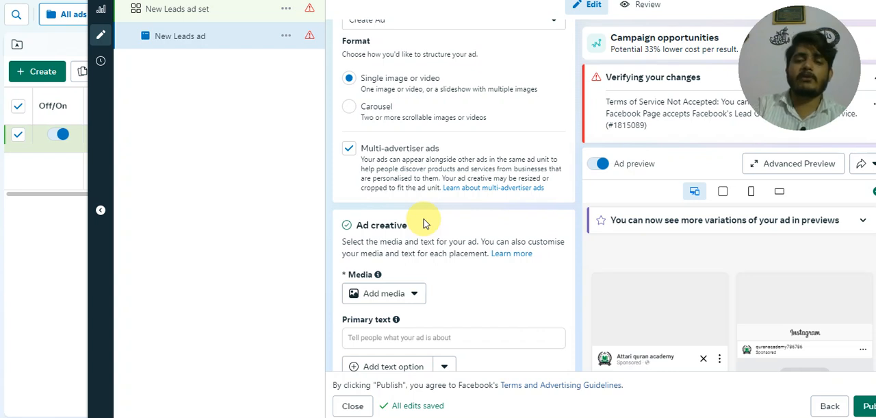
{"action": "scroll", "coordinate": [423, 223], "scroll_direction": "down", "scroll_amount": 2}
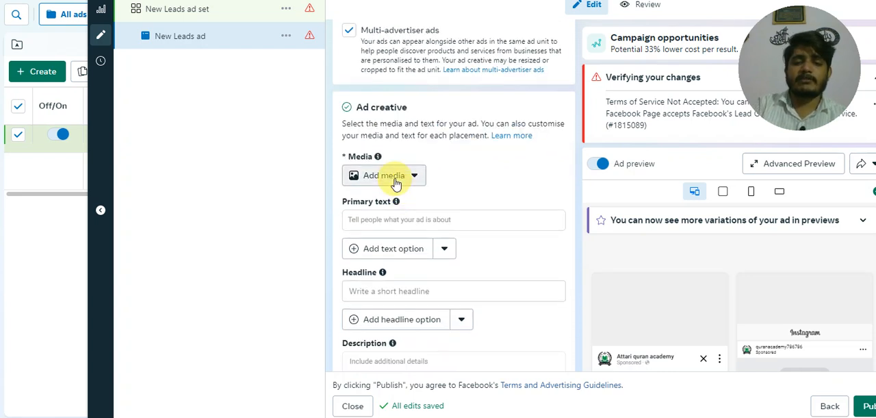
{"action": "scroll", "coordinate": [395, 183], "scroll_direction": "down", "scroll_amount": 3}
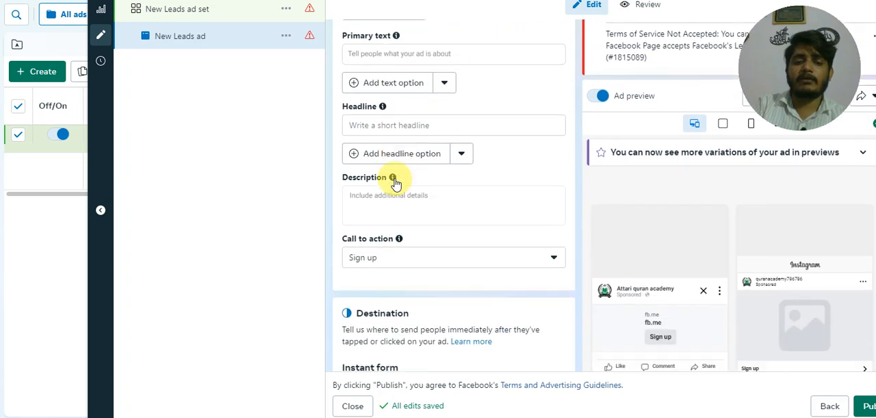
{"action": "scroll", "coordinate": [395, 183], "scroll_direction": "down", "scroll_amount": 2}
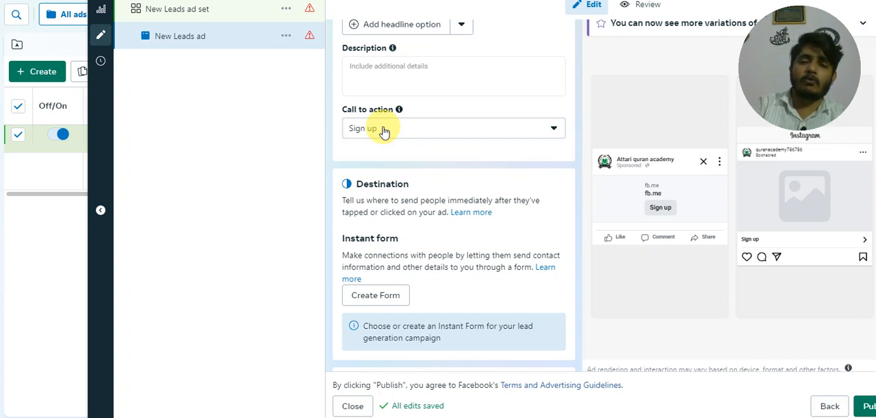
Step: Start creating a new instant form as the ad's destination
{"action": "scroll", "coordinate": [397, 168], "scroll_direction": "down", "scroll_amount": 2}
{"action": "left_click", "coordinate": [399, 180]}
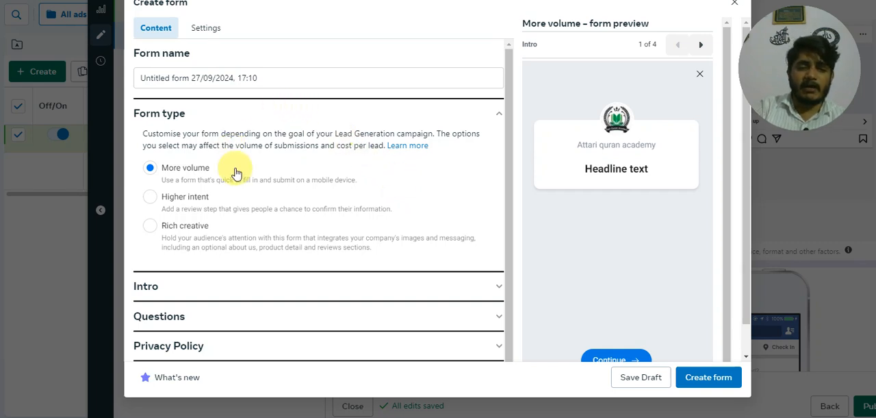
Step: Set the new instant form's type to Higher intent
{"action": "scroll", "coordinate": [205, 186], "scroll_direction": "down", "scroll_amount": 1}
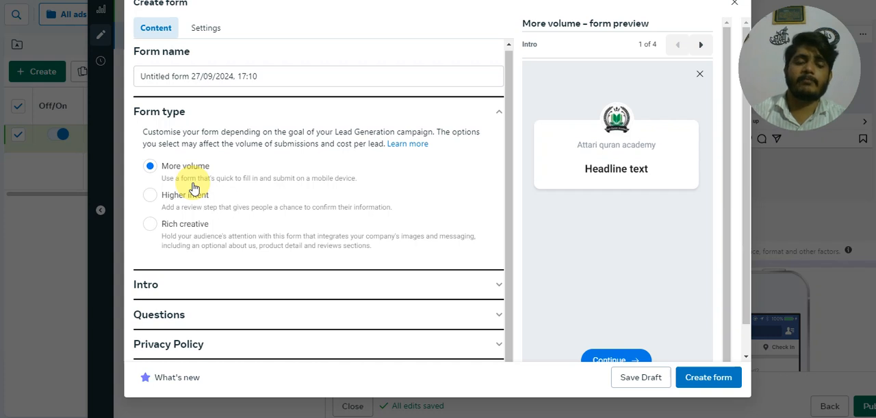
{"action": "left_click", "coordinate": [148, 197]}
{"action": "scroll", "coordinate": [317, 161], "scroll_direction": "down", "scroll_amount": 1}
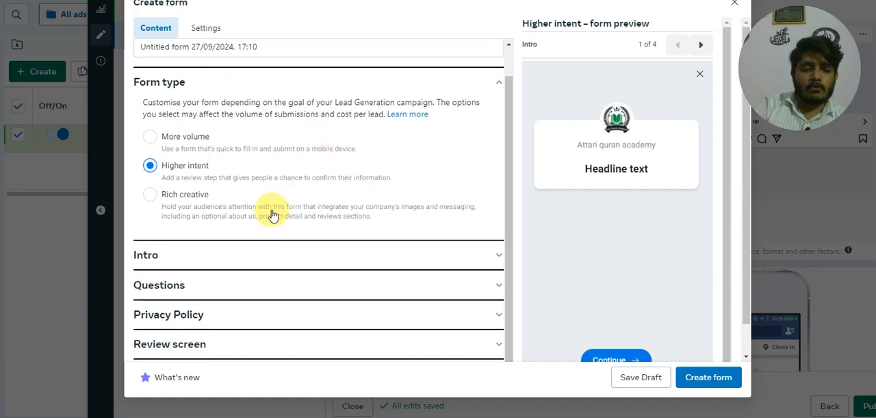
Step: Add a Multiple Choice question to the form's Questions section and turn on conditional logic
{"action": "left_click", "coordinate": [223, 288]}
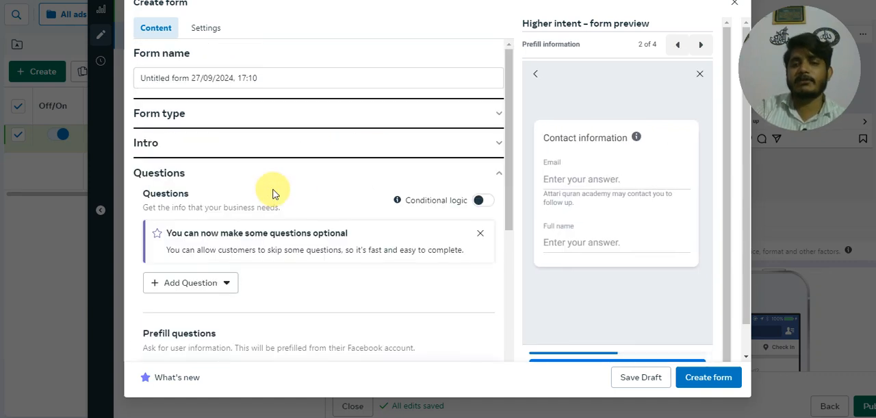
{"action": "scroll", "coordinate": [264, 176], "scroll_direction": "down", "scroll_amount": 2}
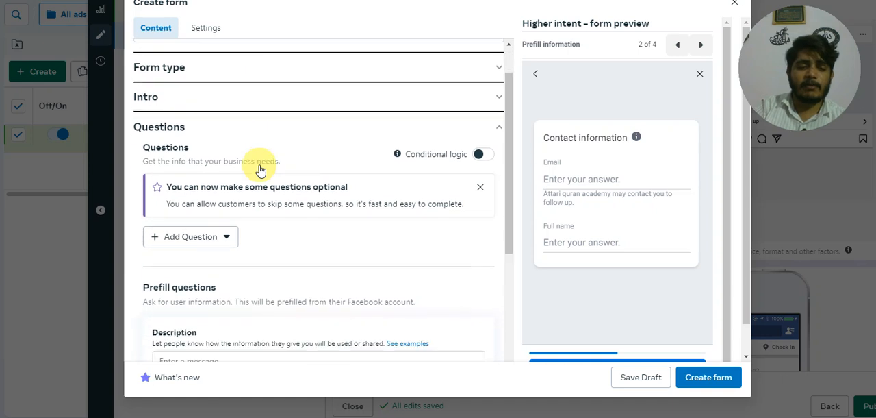
{"action": "left_click", "coordinate": [218, 229]}
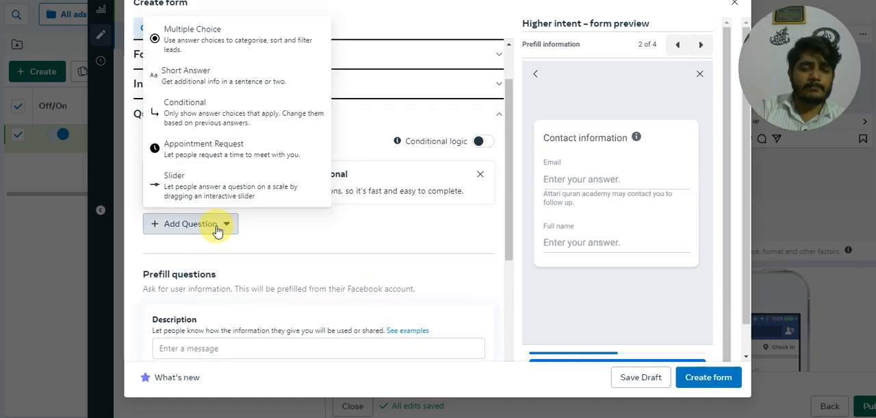
{"action": "left_click", "coordinate": [199, 47]}
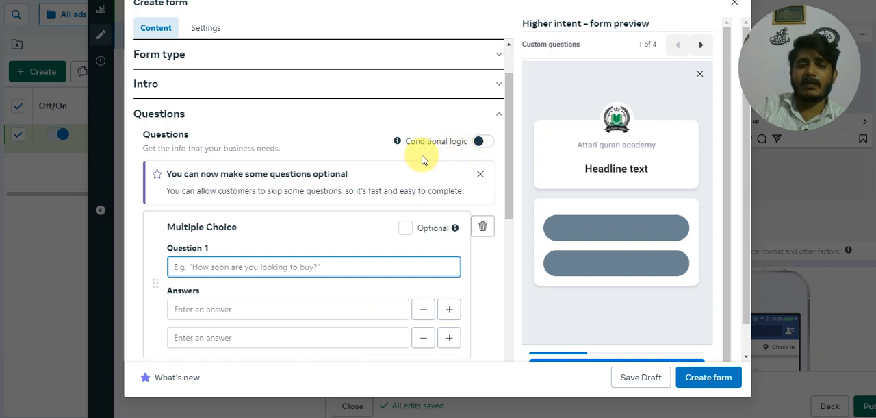
{"action": "scroll", "coordinate": [354, 169], "scroll_direction": "down", "scroll_amount": 1}
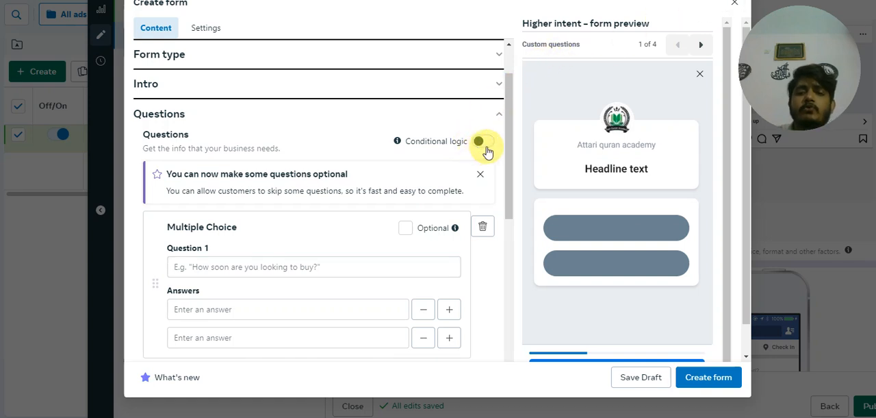
{"action": "left_click", "coordinate": [484, 145]}
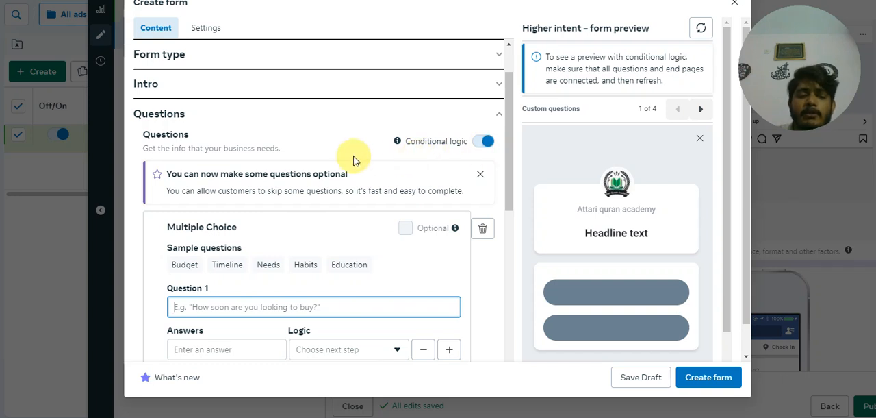
{"action": "scroll", "coordinate": [319, 193], "scroll_direction": "down", "scroll_amount": 3}
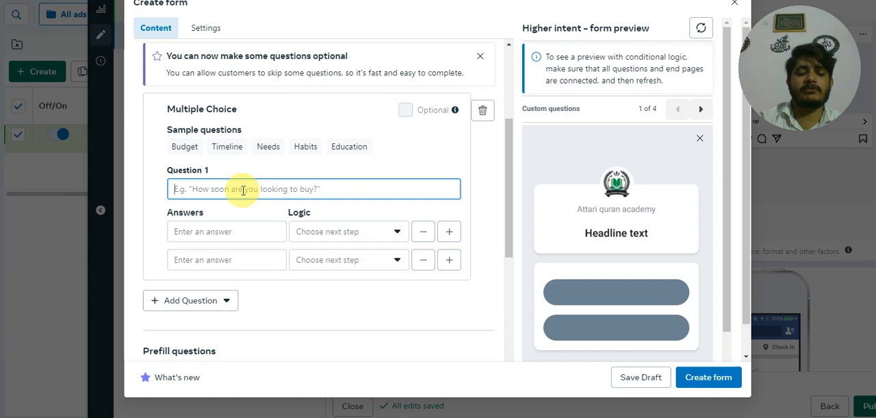
{"action": "type", "text": "What "}
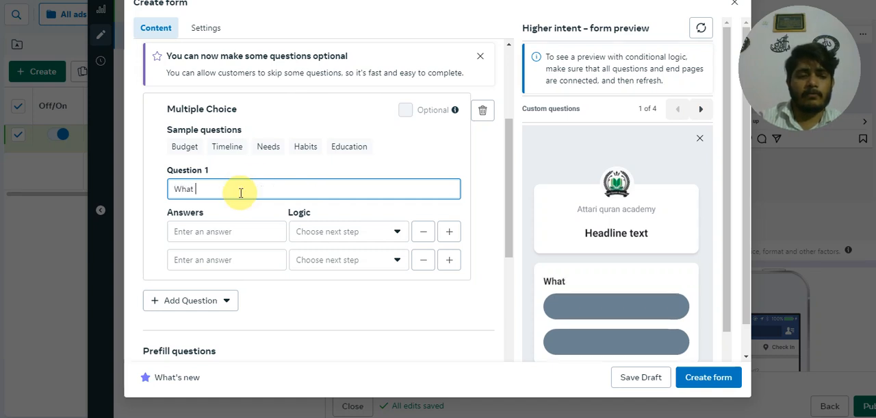
{"action": "type", "text": "i s your Age"}
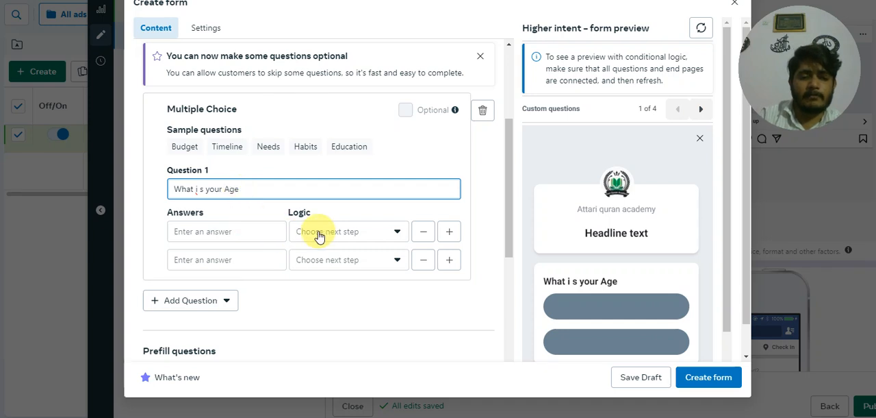
Step: Add a third answer to the multiple choice question and word the question as "in which class do you reed"
{"action": "left_click", "coordinate": [446, 234]}
{"action": "left_click", "coordinate": [230, 232]}
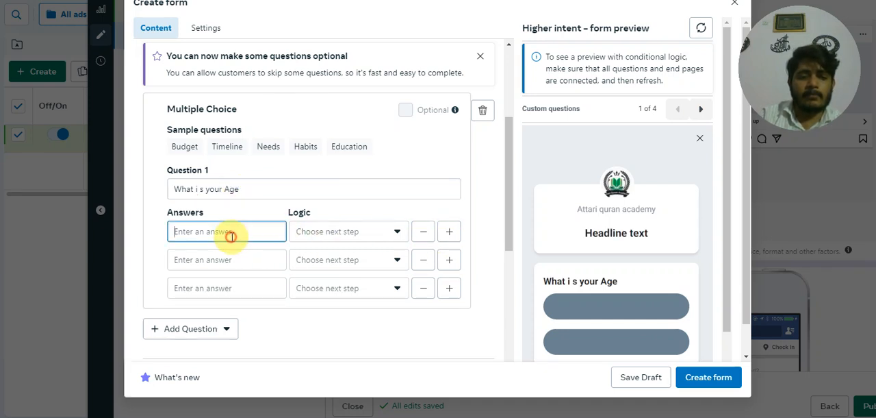
{"action": "left_click", "coordinate": [243, 191]}
{"action": "left_click_drag", "start_coordinate": [242, 191], "coordinate": [162, 190]}
{"action": "key", "text": "BackSpace"}
{"action": "type", "text": "in w"}
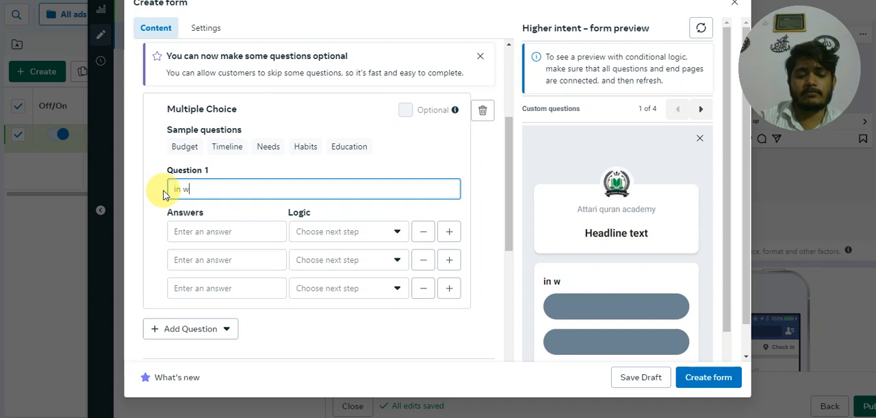
{"action": "type", "text": "hich class"}
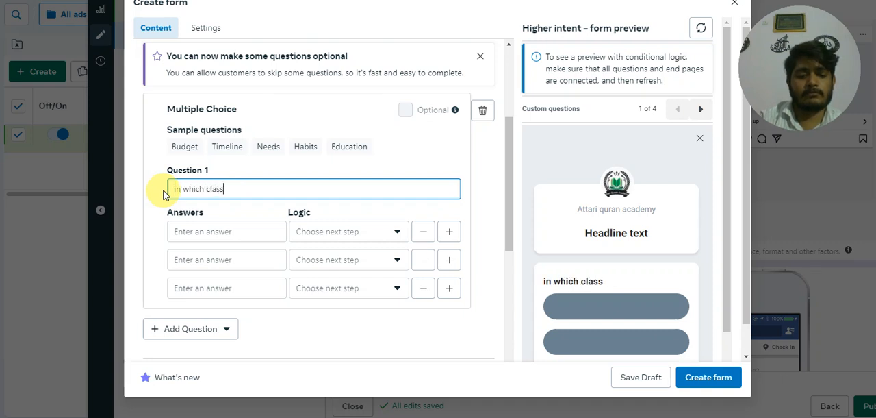
{"action": "type", "text": " do you reead"}
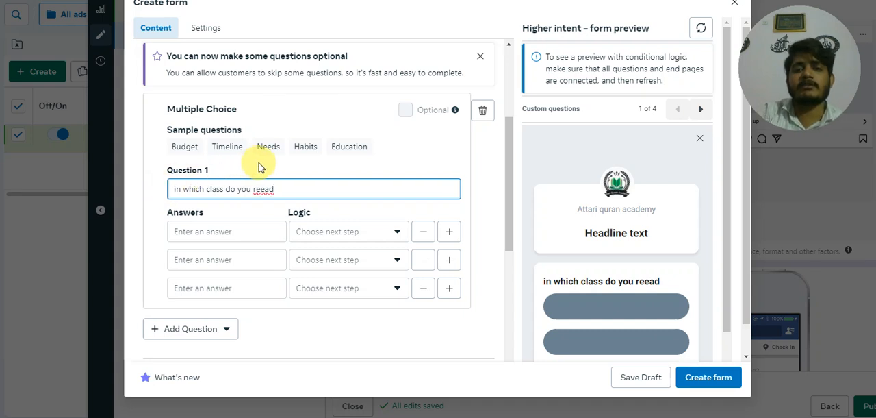
{"action": "double_click", "coordinate": [269, 189]}
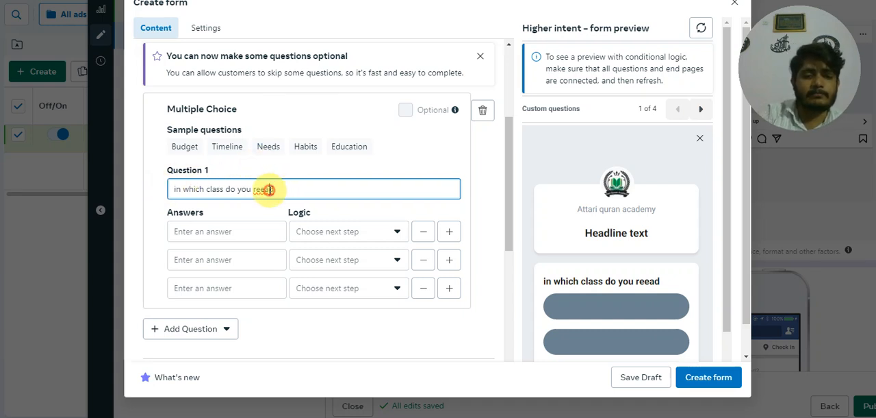
{"action": "type", "text": "reed"}
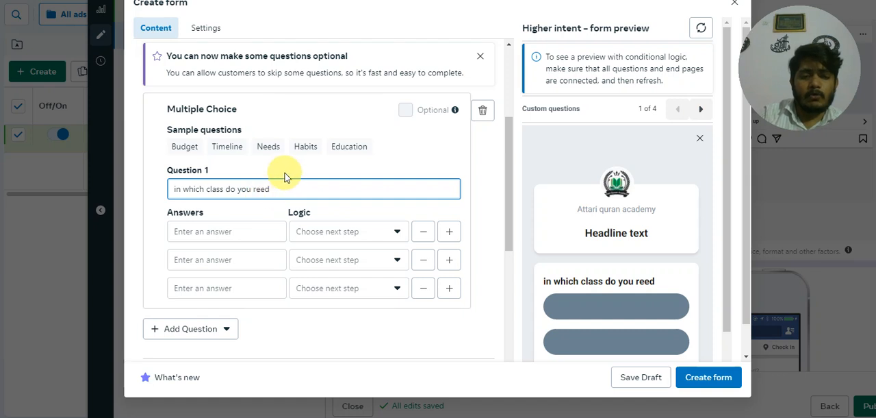
Step: Enter metric, FSC and Undergraduate as the three answers to the class question
{"action": "left_click", "coordinate": [240, 230]}
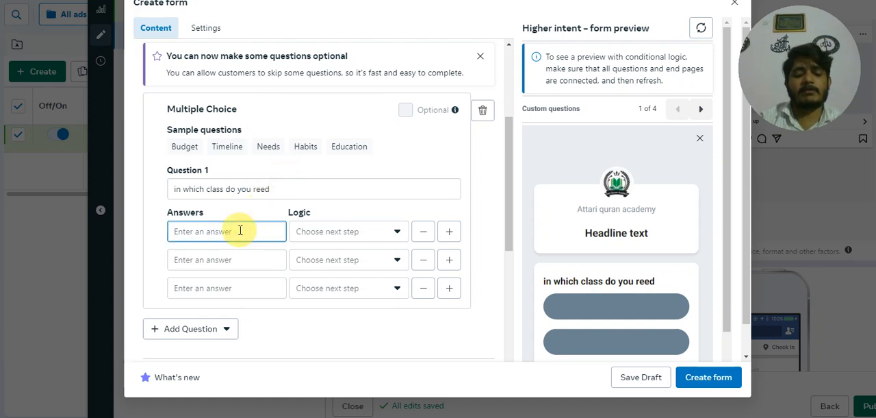
{"action": "type", "text": "metric"}
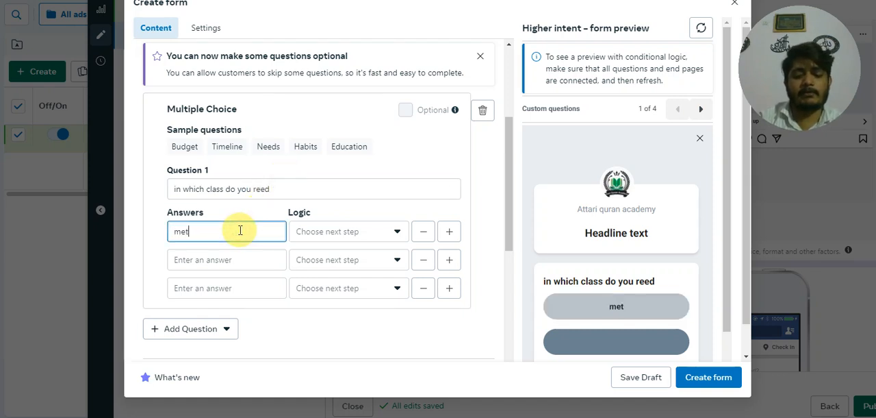
{"action": "left_click", "coordinate": [240, 258]}
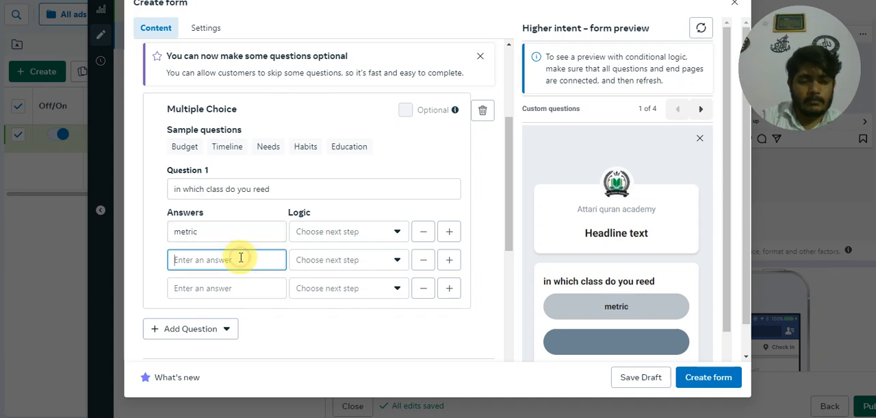
{"action": "type", "text": "FSC"}
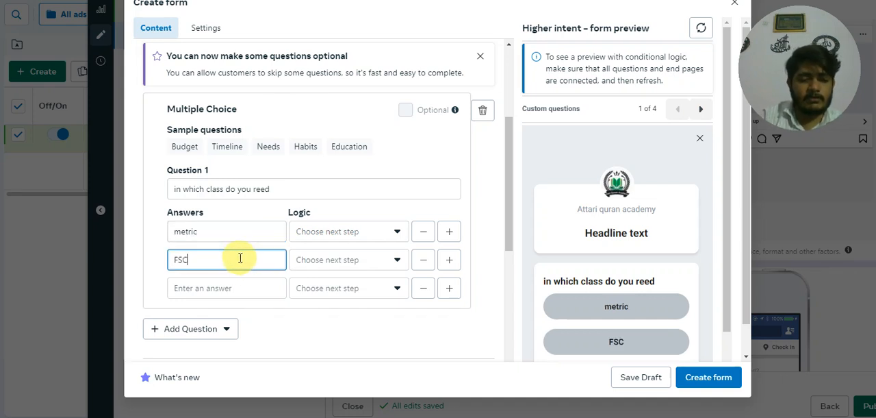
{"action": "left_click", "coordinate": [229, 285]}
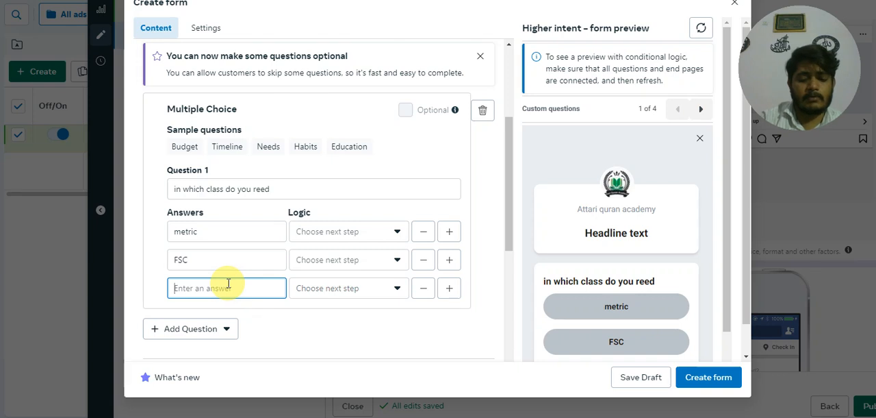
{"action": "type", "text": "Under"}
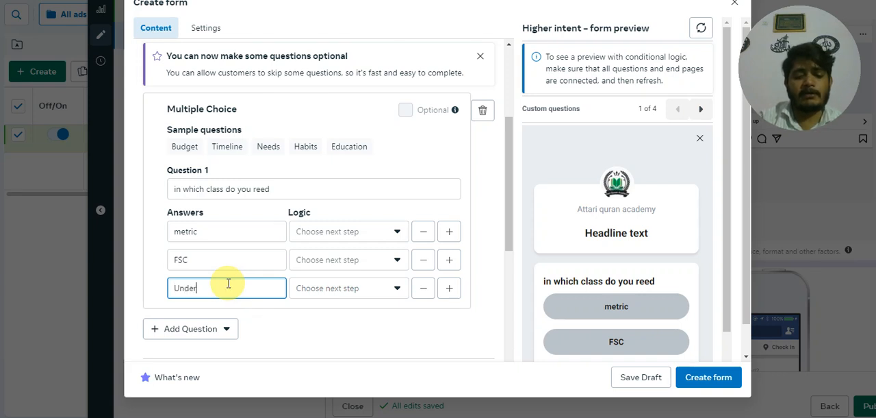
{"action": "type", "text": "graduate"}
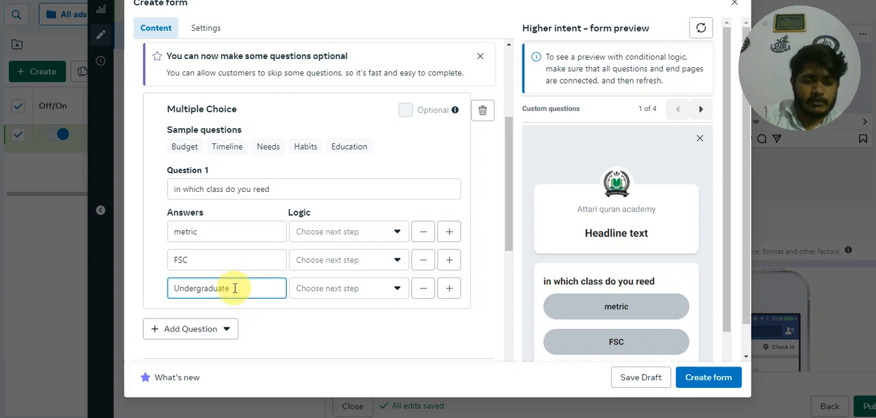
{"action": "left_click", "coordinate": [152, 257]}
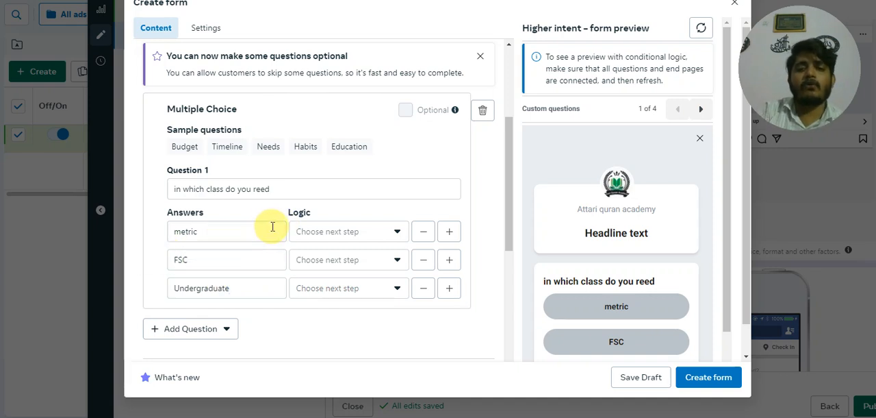
Step: Set the metric answer's logic to Close form, and send FSC and Undergraduate to the end page for leads
{"action": "left_click", "coordinate": [366, 233]}
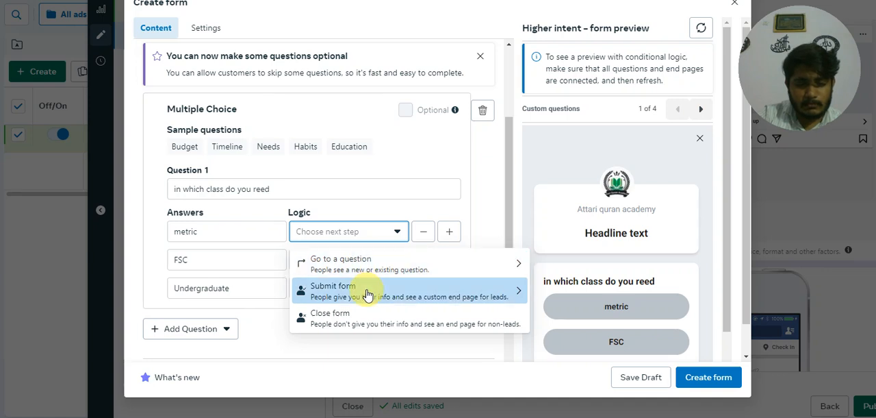
{"action": "left_click", "coordinate": [364, 316]}
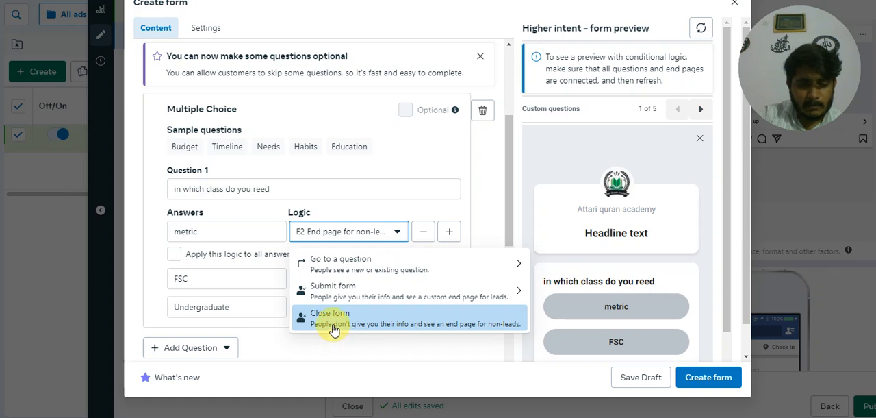
{"action": "left_click", "coordinate": [164, 249]}
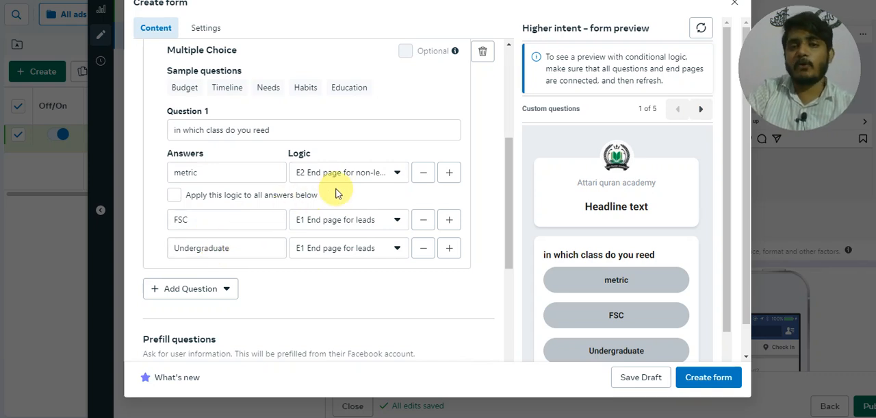
{"action": "scroll", "coordinate": [328, 205], "scroll_direction": "down", "scroll_amount": 3}
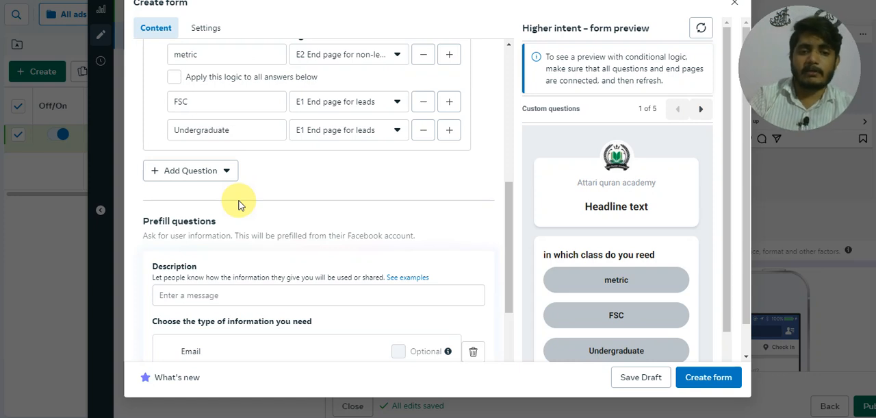
{"action": "scroll", "coordinate": [241, 203], "scroll_direction": "down", "scroll_amount": 2}
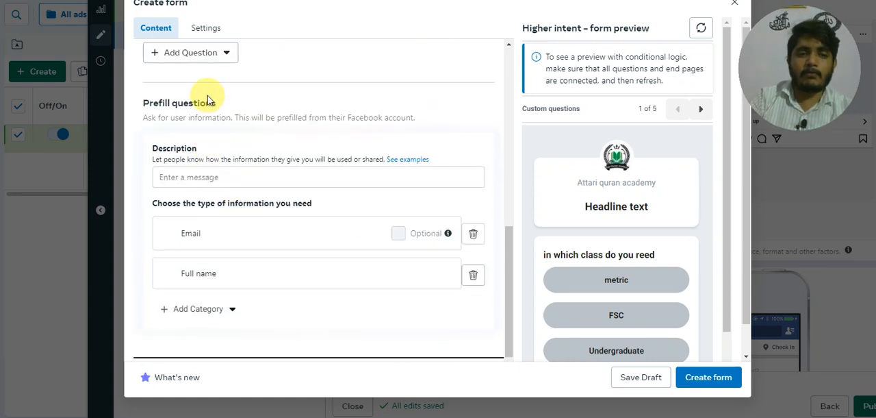
{"action": "left_click", "coordinate": [212, 58]}
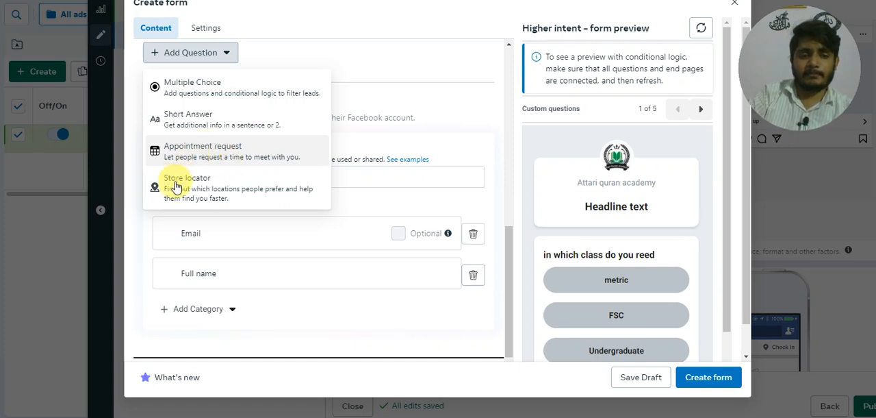
{"action": "left_click", "coordinate": [140, 220]}
Step: Add the Phone number contact field to the form's prefill questions
{"action": "scroll", "coordinate": [205, 230], "scroll_direction": "down", "scroll_amount": 1}
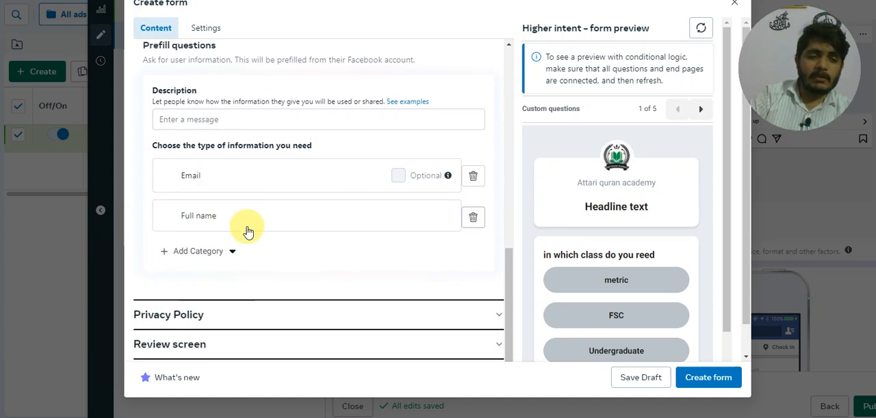
{"action": "left_click", "coordinate": [231, 251]}
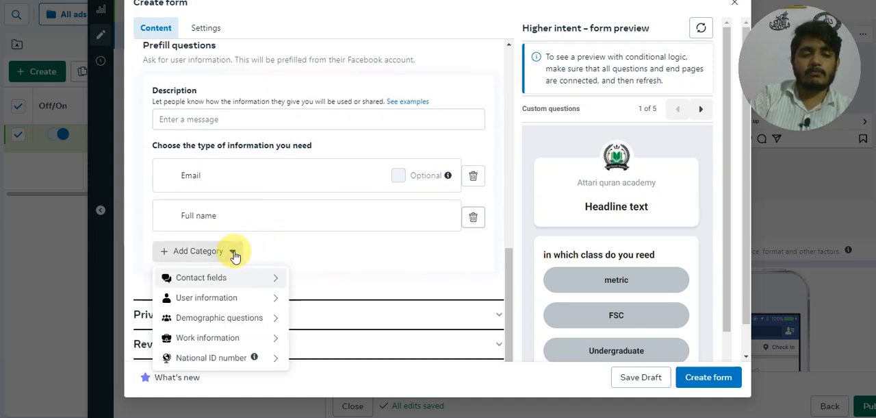
{"action": "scroll", "coordinate": [232, 253], "scroll_direction": "down", "scroll_amount": 1}
{"action": "mouse_move", "coordinate": [245, 279]}
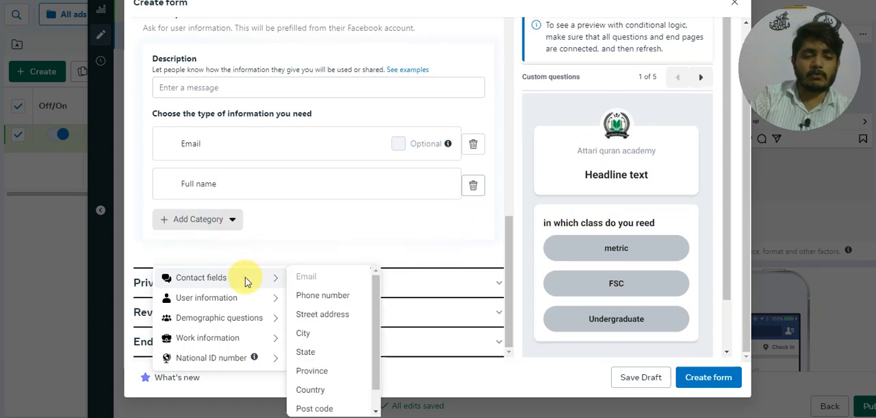
{"action": "left_click", "coordinate": [311, 295]}
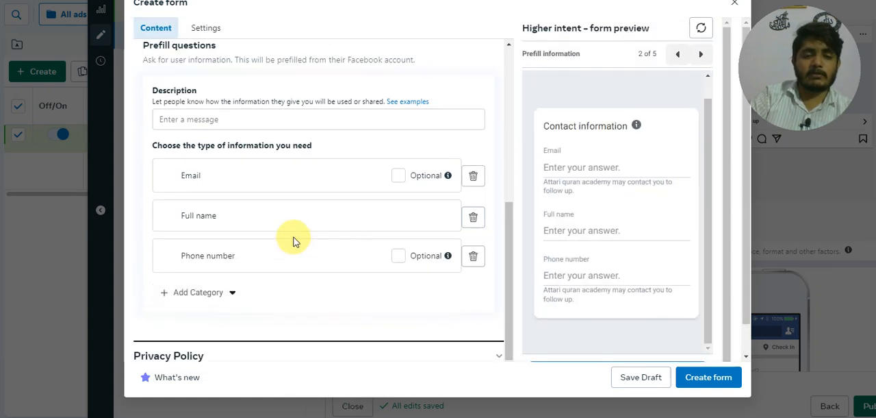
Step: Look through the form's Privacy Policy and Review screen sections
{"action": "scroll", "coordinate": [251, 234], "scroll_direction": "down", "scroll_amount": 2}
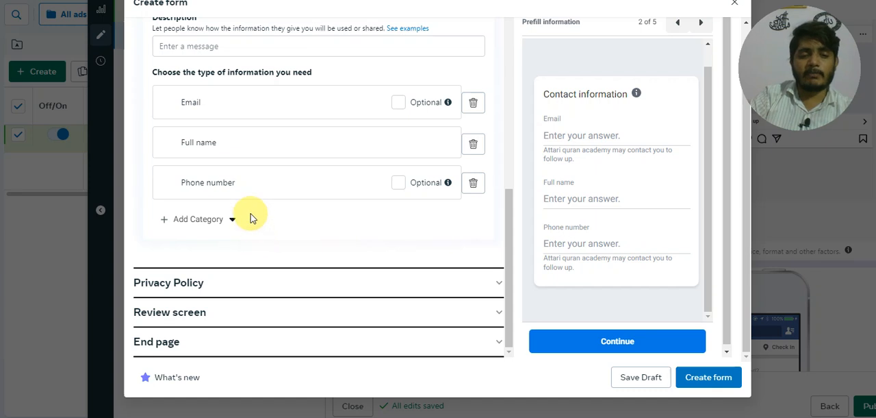
{"action": "left_click", "coordinate": [232, 280]}
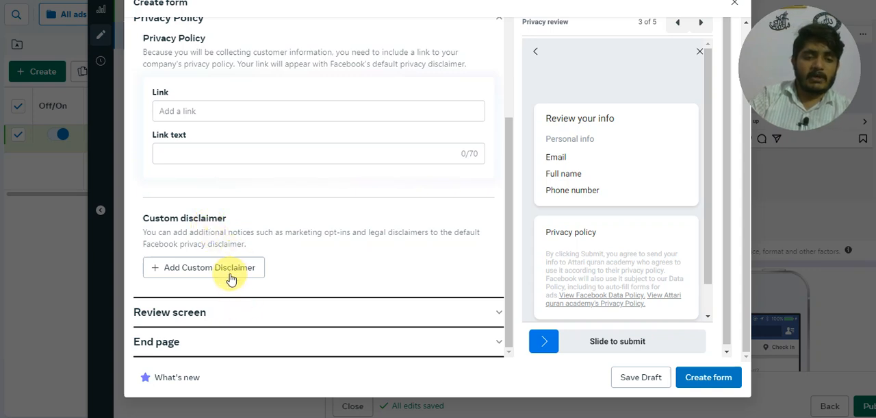
{"action": "left_click", "coordinate": [265, 317]}
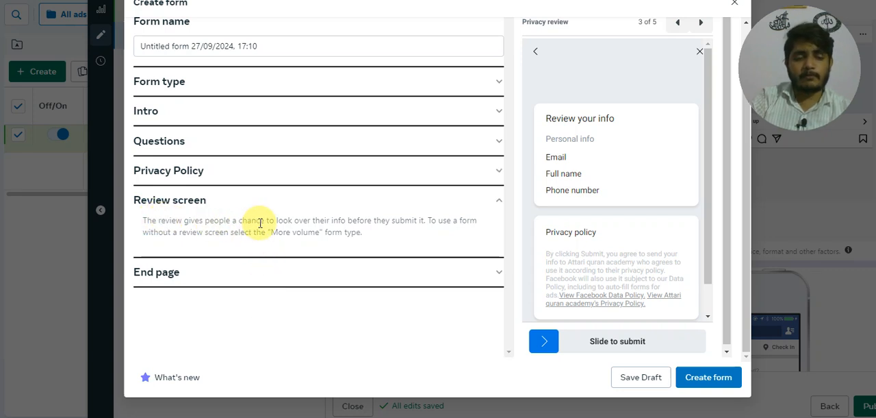
Step: Open the form's End page section and examine the settings of the end page for leads
{"action": "left_click", "coordinate": [251, 272]}
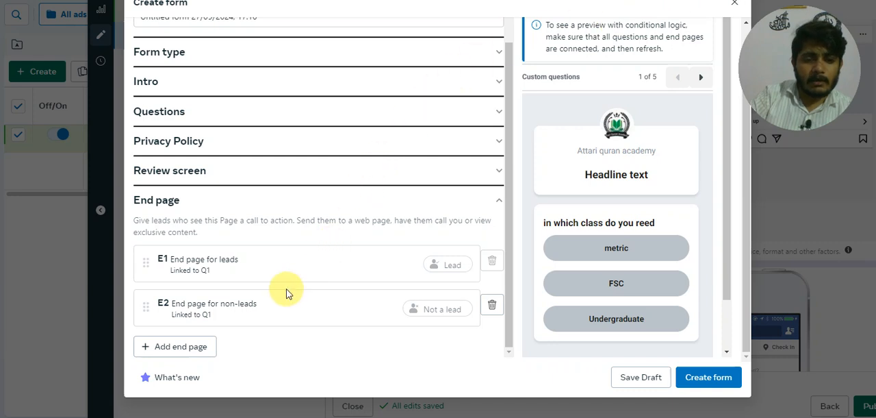
{"action": "left_click", "coordinate": [250, 268]}
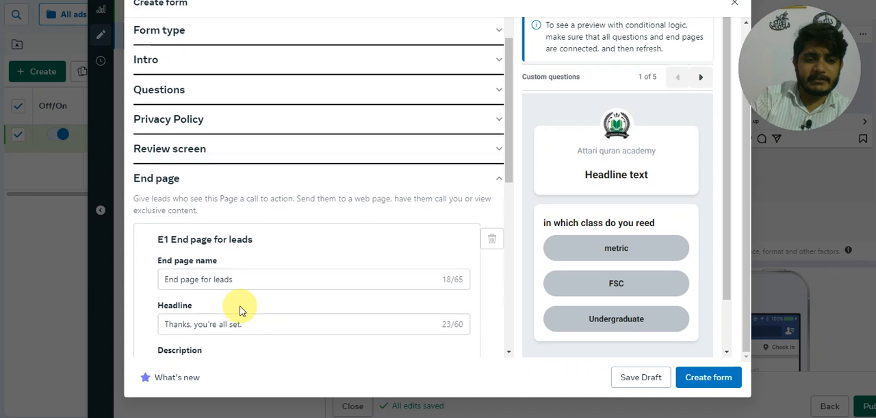
{"action": "scroll", "coordinate": [239, 306], "scroll_direction": "down", "scroll_amount": 1}
{"action": "scroll", "coordinate": [239, 308], "scroll_direction": "down", "scroll_amount": 1}
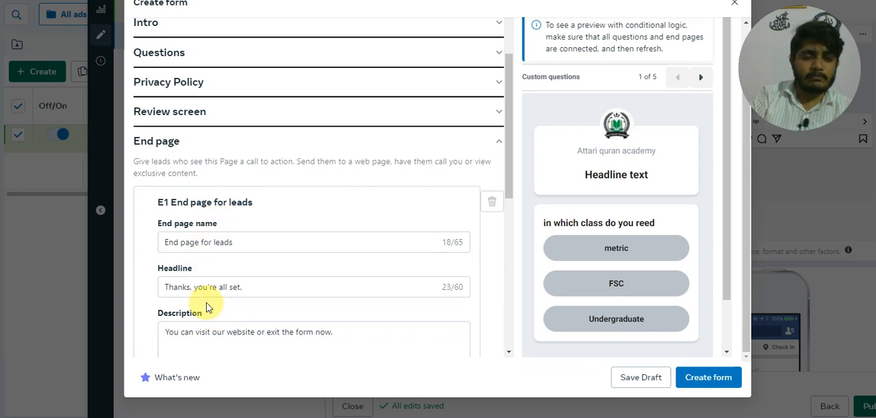
{"action": "scroll", "coordinate": [209, 304], "scroll_direction": "down", "scroll_amount": 3}
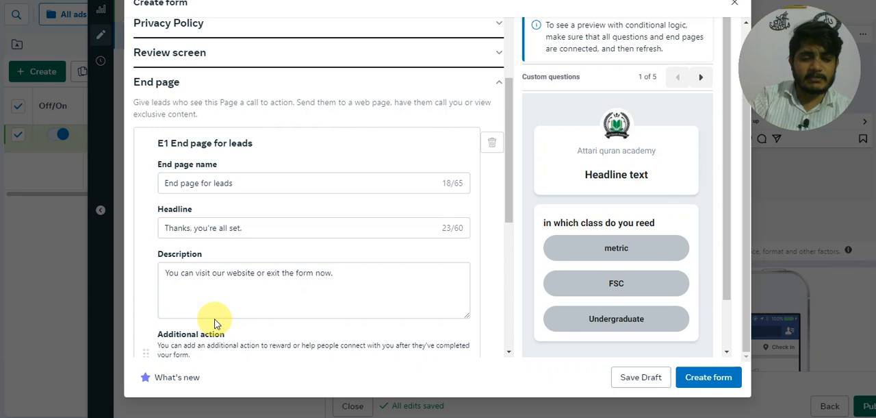
{"action": "scroll", "coordinate": [215, 322], "scroll_direction": "down", "scroll_amount": 3}
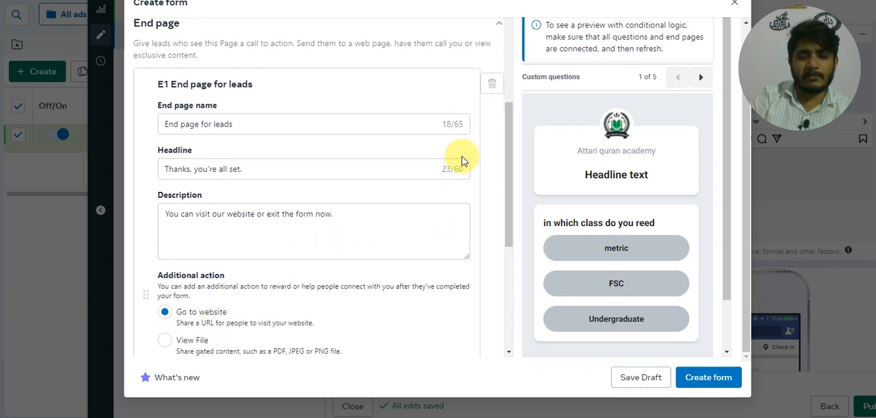
{"action": "scroll", "coordinate": [460, 155], "scroll_direction": "up", "scroll_amount": 1}
{"action": "scroll", "coordinate": [460, 155], "scroll_direction": "up", "scroll_amount": 1}
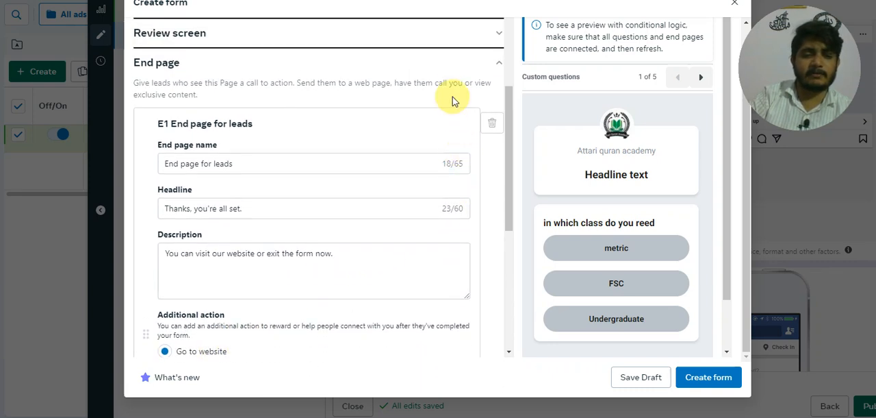
Step: Expand the end page for non-leads and examine its headline, description, call-to-action text and link settings
{"action": "left_click", "coordinate": [499, 66]}
{"action": "left_click", "coordinate": [180, 203]}
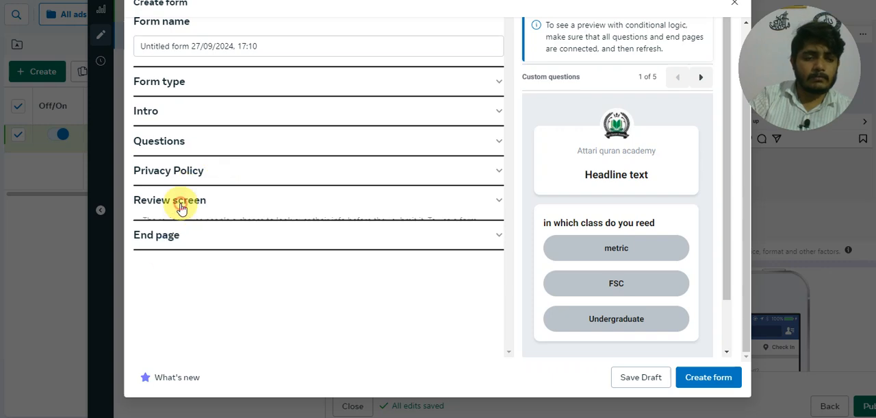
{"action": "left_click", "coordinate": [179, 208]}
{"action": "left_click", "coordinate": [171, 230]}
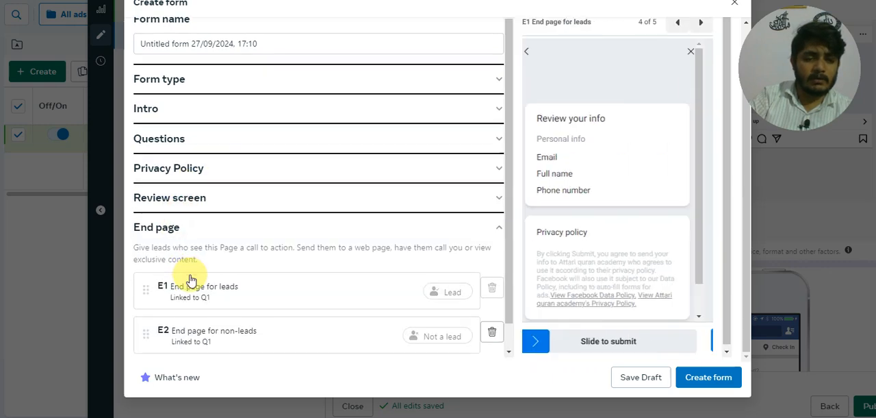
{"action": "left_click", "coordinate": [209, 308]}
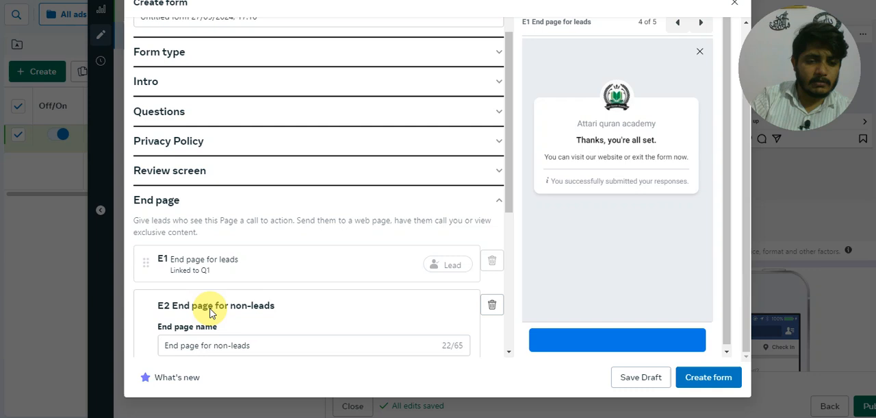
{"action": "scroll", "coordinate": [229, 314], "scroll_direction": "down", "scroll_amount": 1}
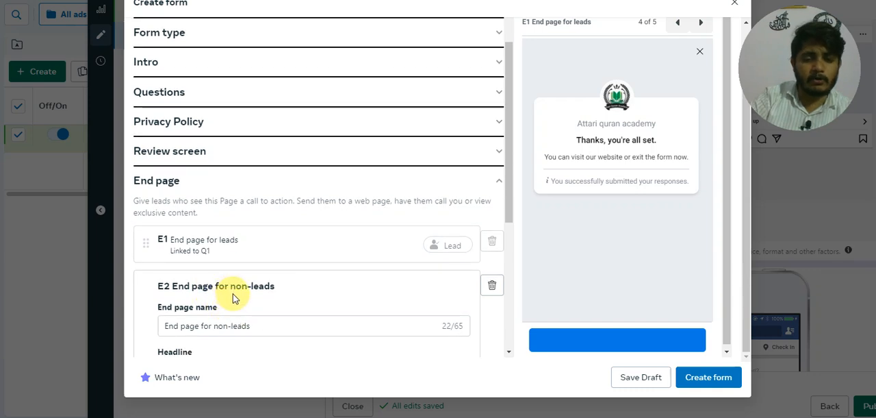
{"action": "scroll", "coordinate": [233, 298], "scroll_direction": "down", "scroll_amount": 2}
{"action": "scroll", "coordinate": [233, 297], "scroll_direction": "down", "scroll_amount": 2}
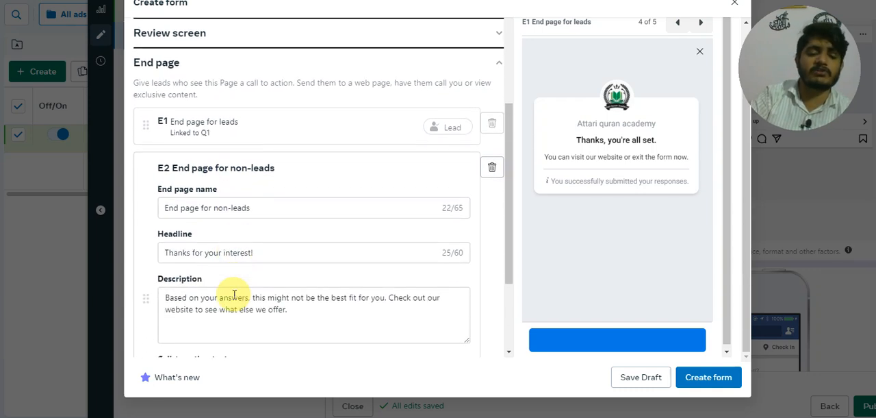
{"action": "scroll", "coordinate": [250, 250], "scroll_direction": "up", "scroll_amount": 1}
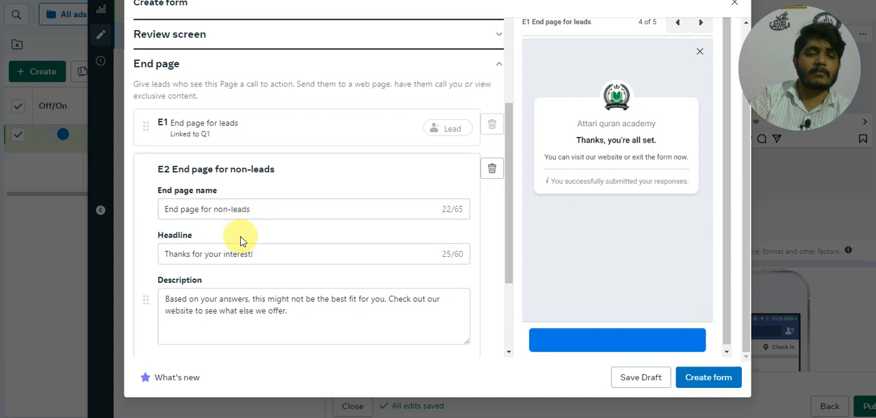
{"action": "scroll", "coordinate": [243, 239], "scroll_direction": "down", "scroll_amount": 2}
{"action": "scroll", "coordinate": [241, 238], "scroll_direction": "down", "scroll_amount": 3}
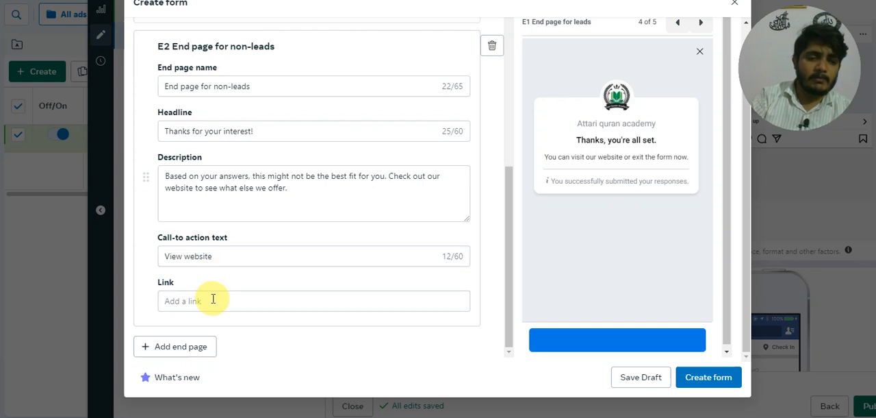
Step: Set the call-to-action text of the end page for non-leads to "Call Now"
{"action": "left_click", "coordinate": [209, 256]}
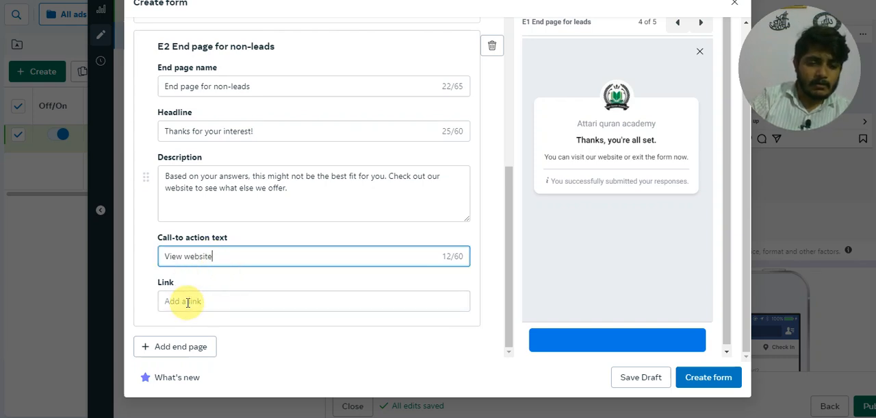
{"action": "left_click_drag", "start_coordinate": [223, 255], "coordinate": [153, 265]}
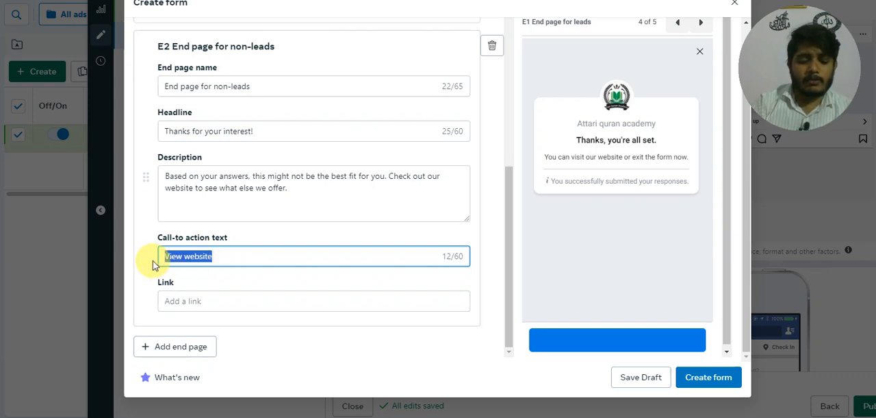
{"action": "type", "text": "CAll"}
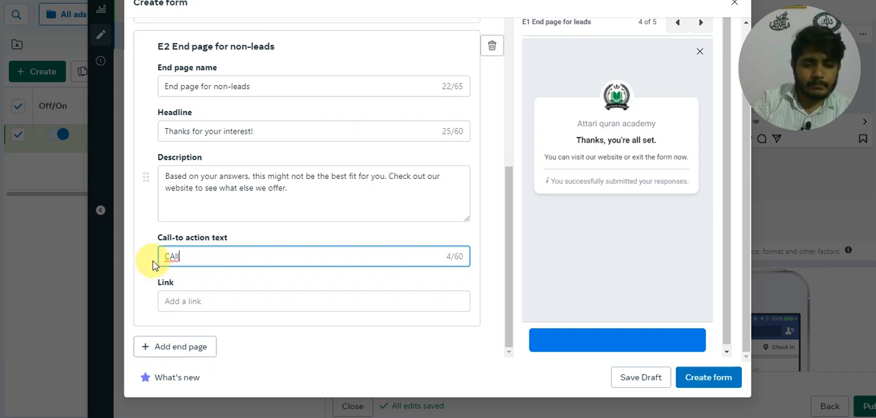
{"action": "left_click_drag", "start_coordinate": [180, 255], "coordinate": [153, 253]}
{"action": "key", "text": "BackSpace"}
{"action": "type", "text": "CAll"}
{"action": "left_click", "coordinate": [193, 254]}
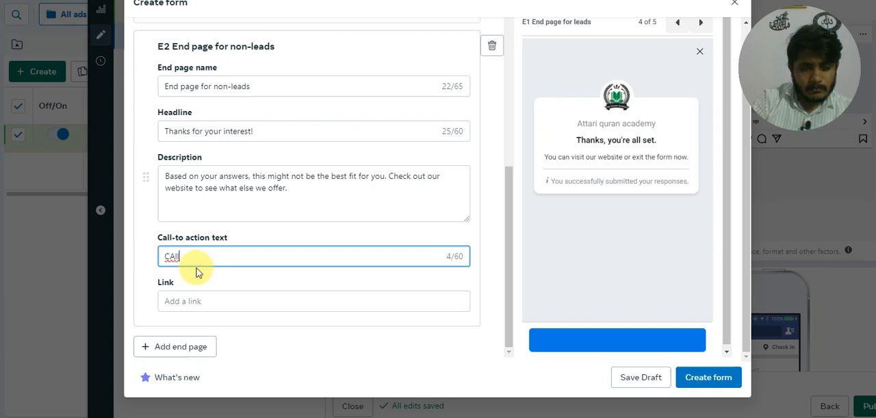
{"action": "key", "text": "BackSpace"}
{"action": "key", "text": "BackSpace"}
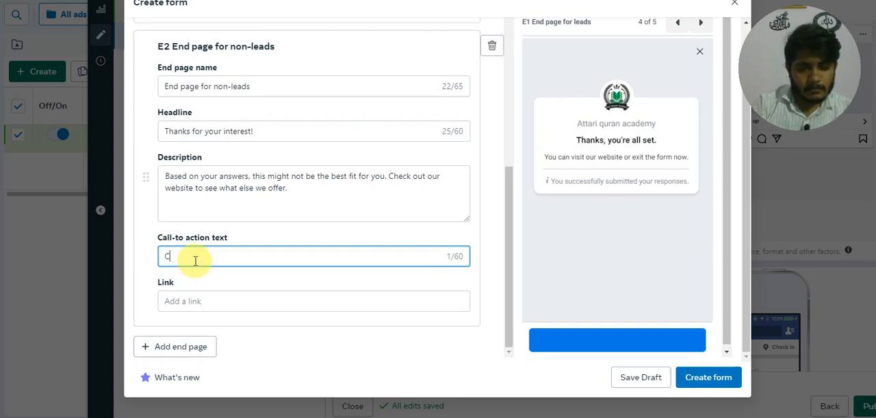
{"action": "type", "text": "all Now"}
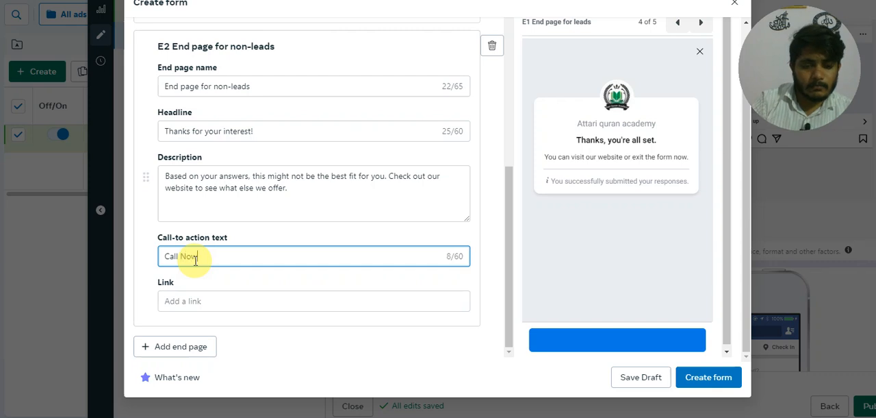
Step: Open the link entry of the end page for non-leads and check its link requirements
{"action": "left_click", "coordinate": [203, 301]}
{"action": "scroll", "coordinate": [204, 295], "scroll_direction": "down", "scroll_amount": 1}
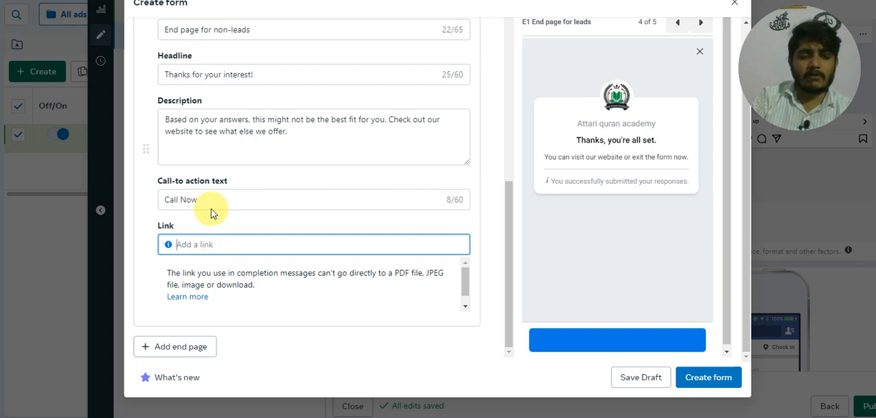
{"action": "scroll", "coordinate": [212, 209], "scroll_direction": "up", "scroll_amount": 2}
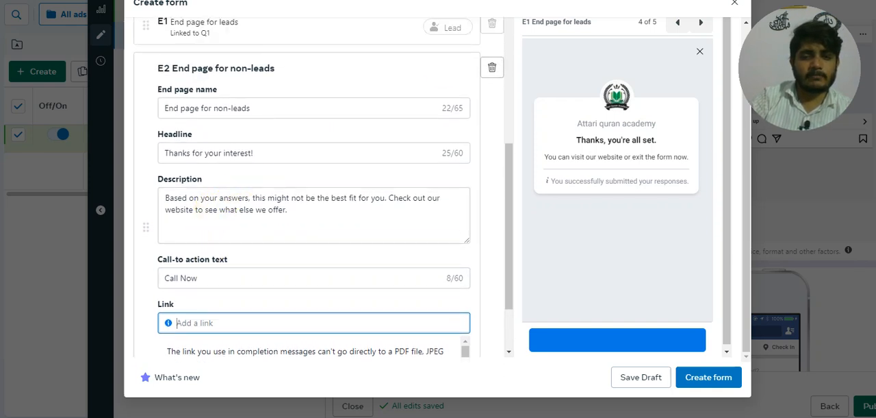